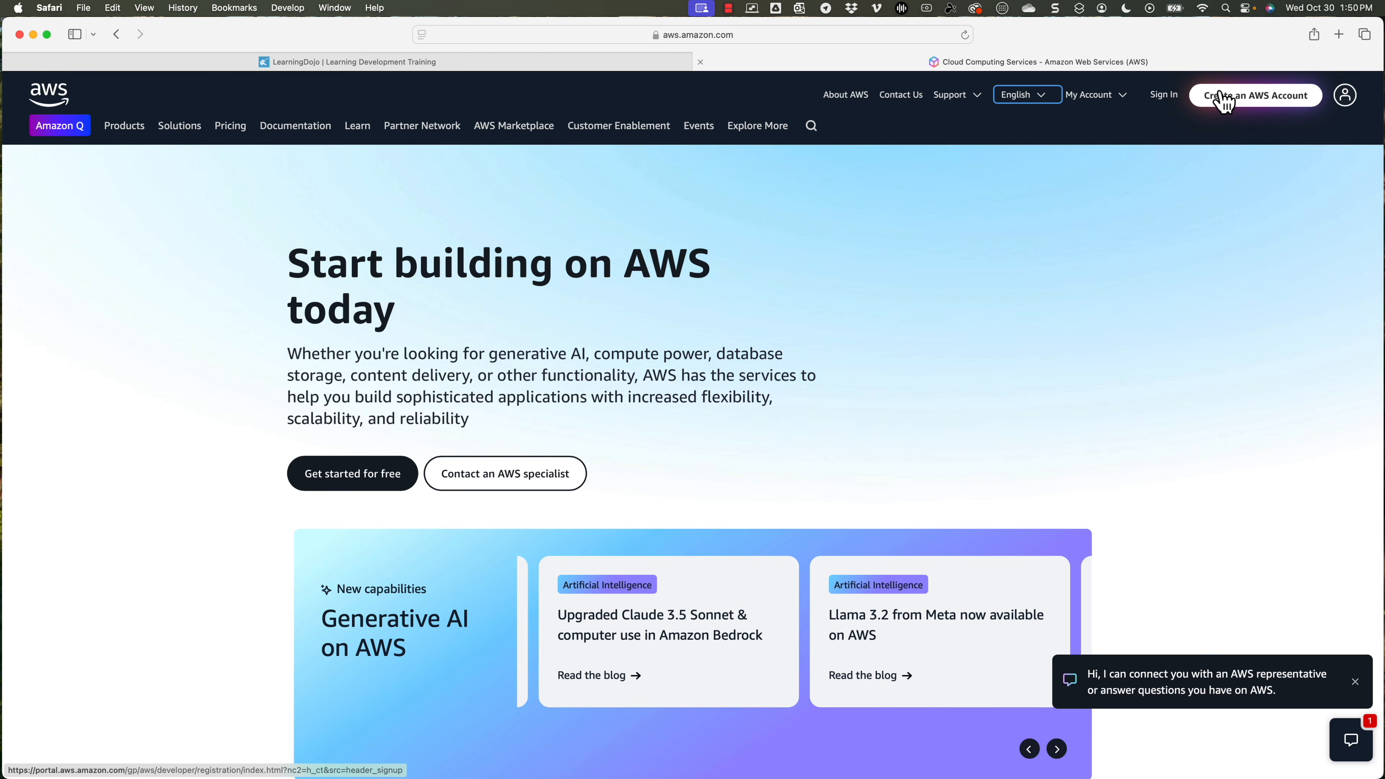
Step: Sign in to the AWS console and open the S3 service
click(1163, 97)
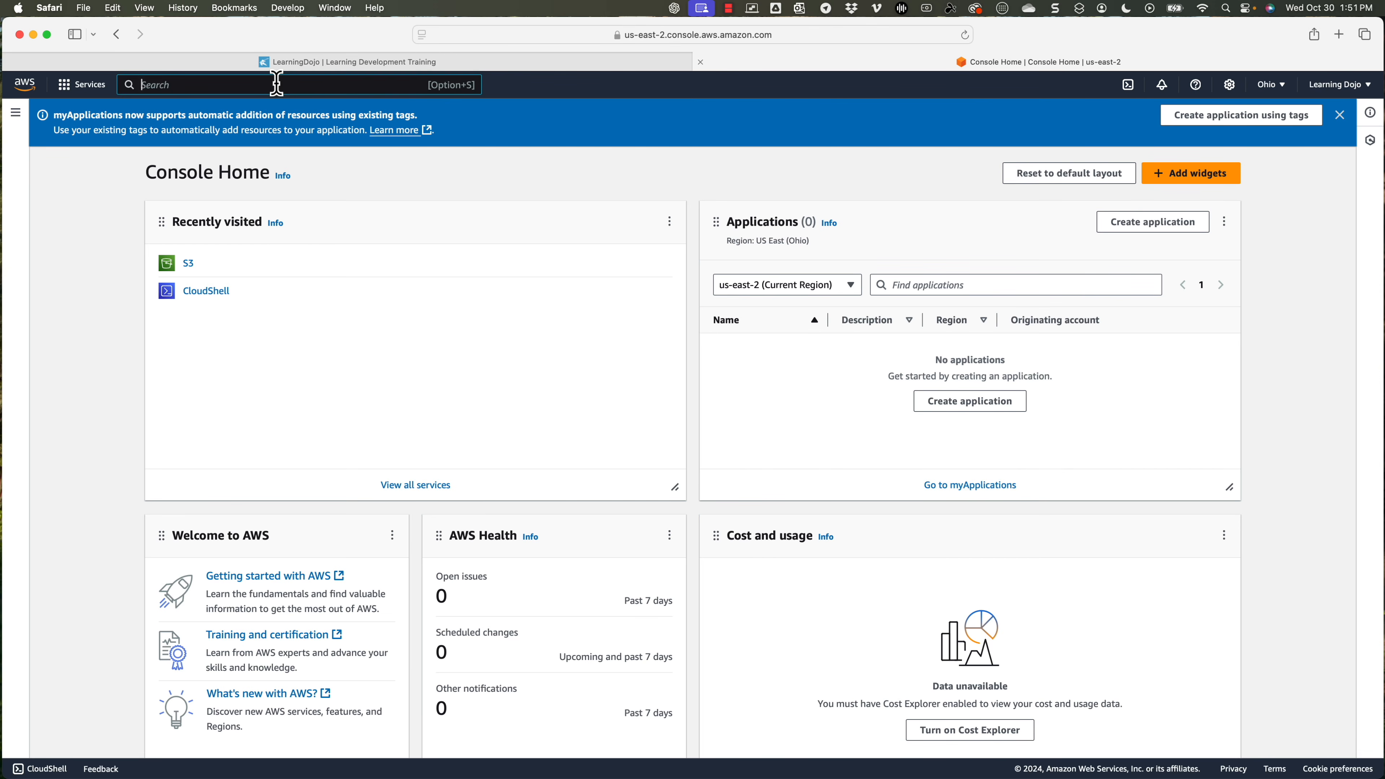
text(3)
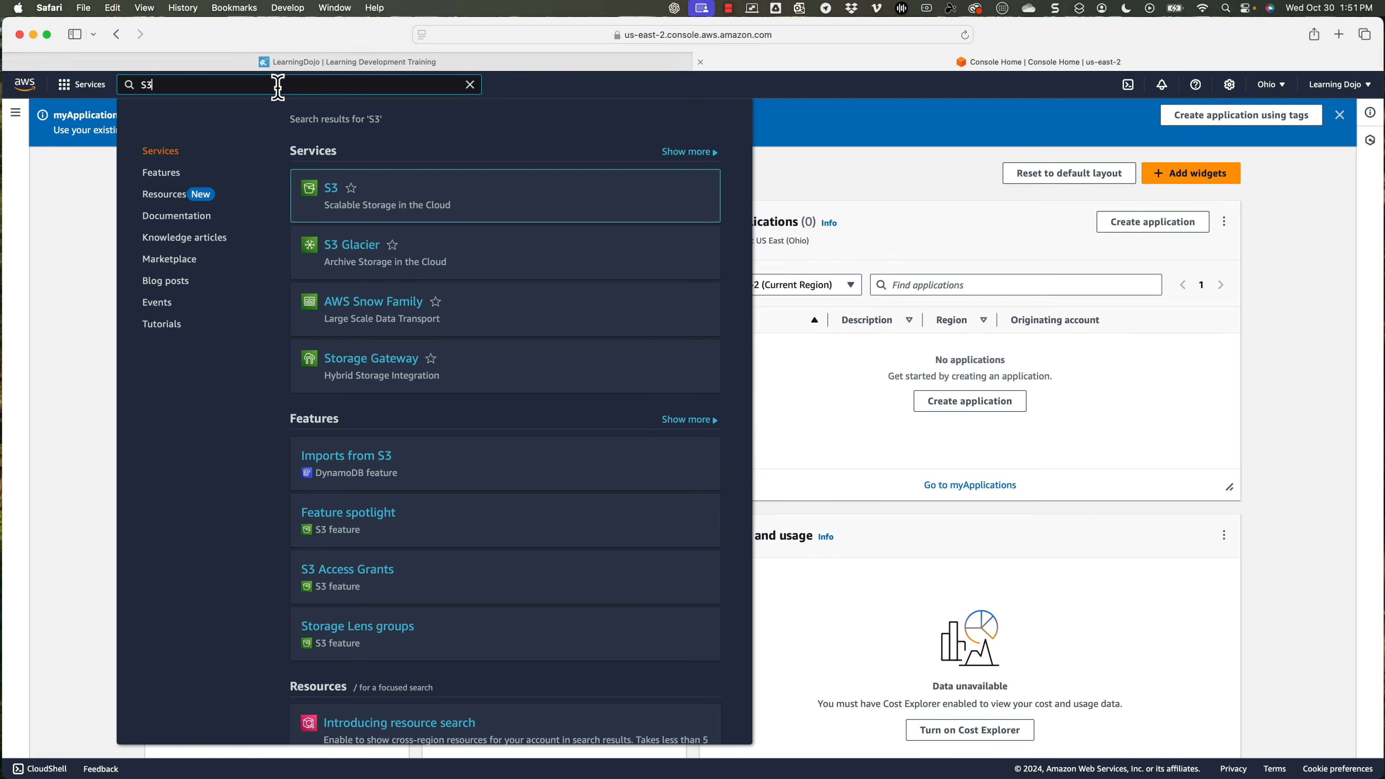
mouse_move(342, 200)
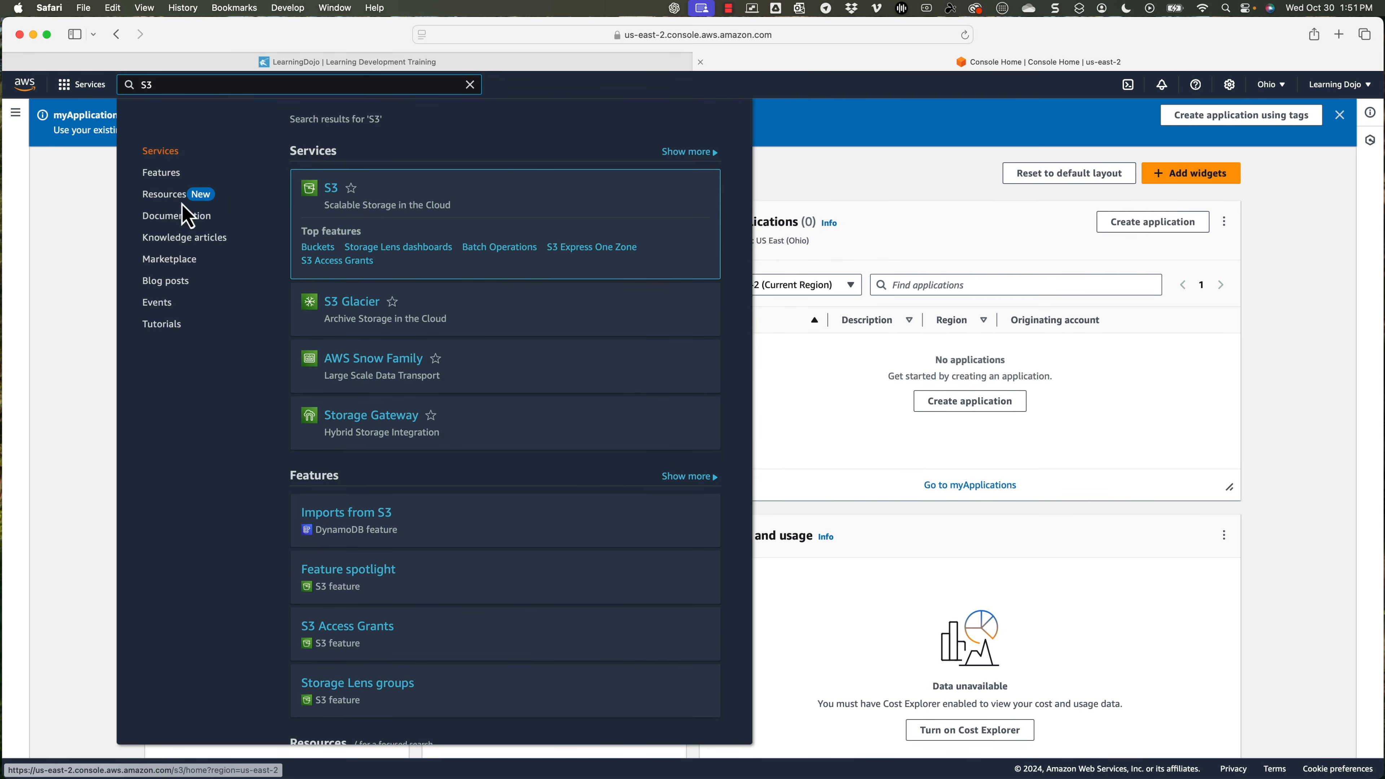
click(74, 225)
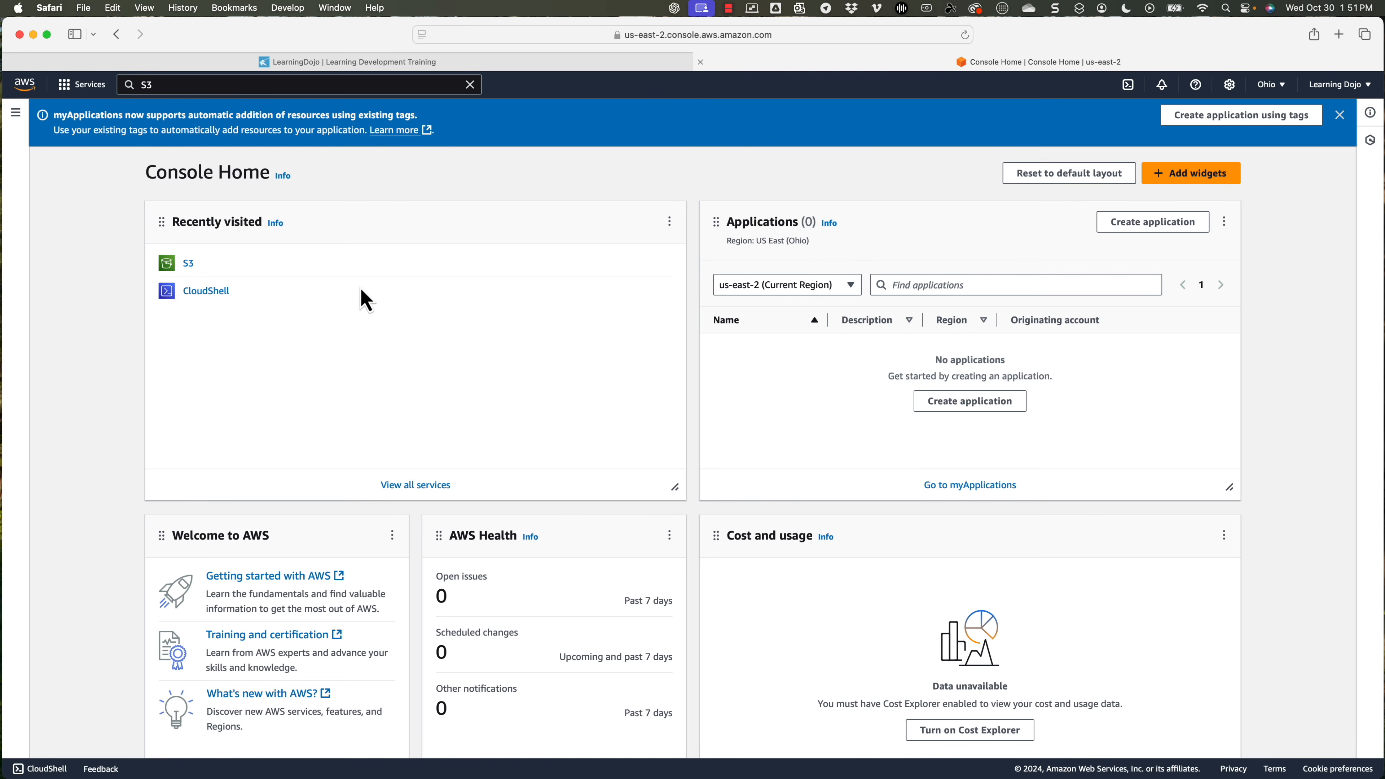
click(190, 264)
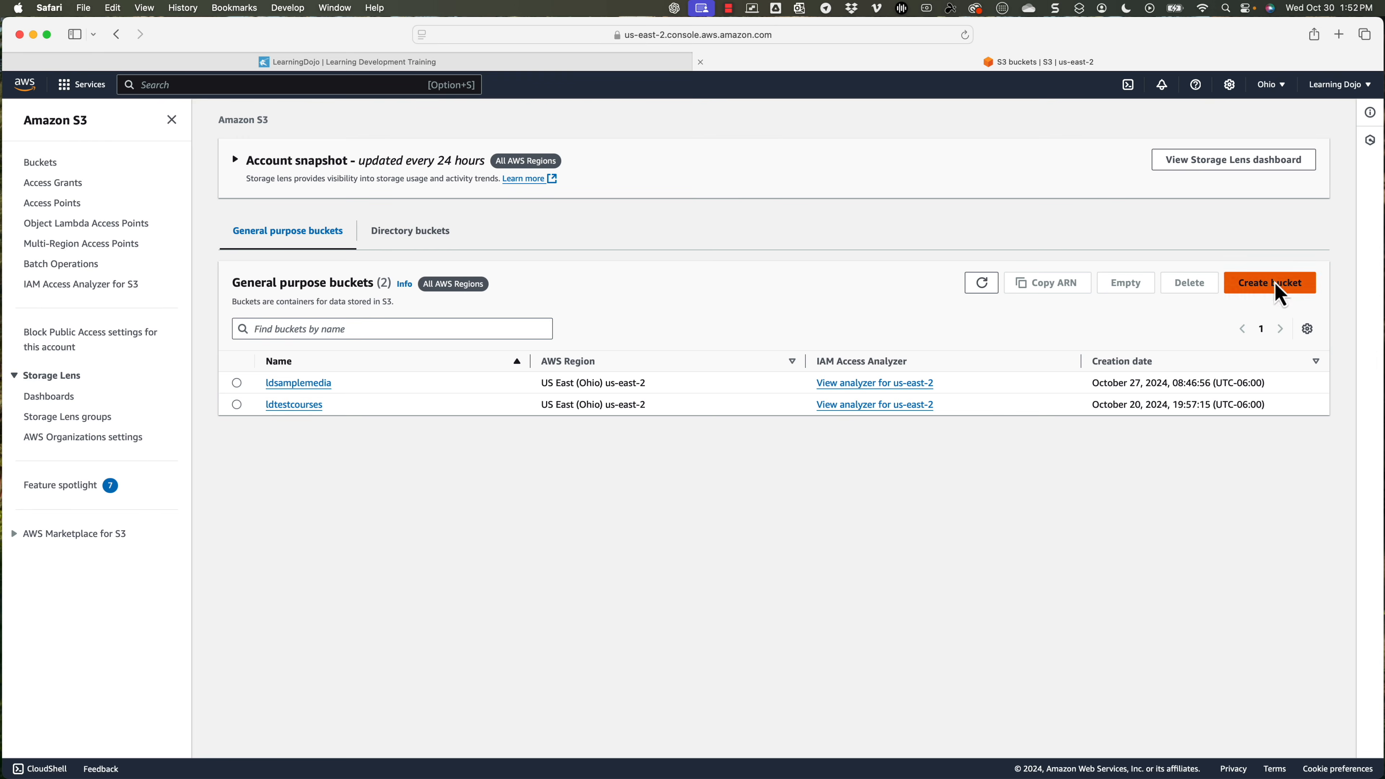
Step: Start creating a new general purpose bucket and name it ldtestbucket
click(1279, 294)
click(240, 319)
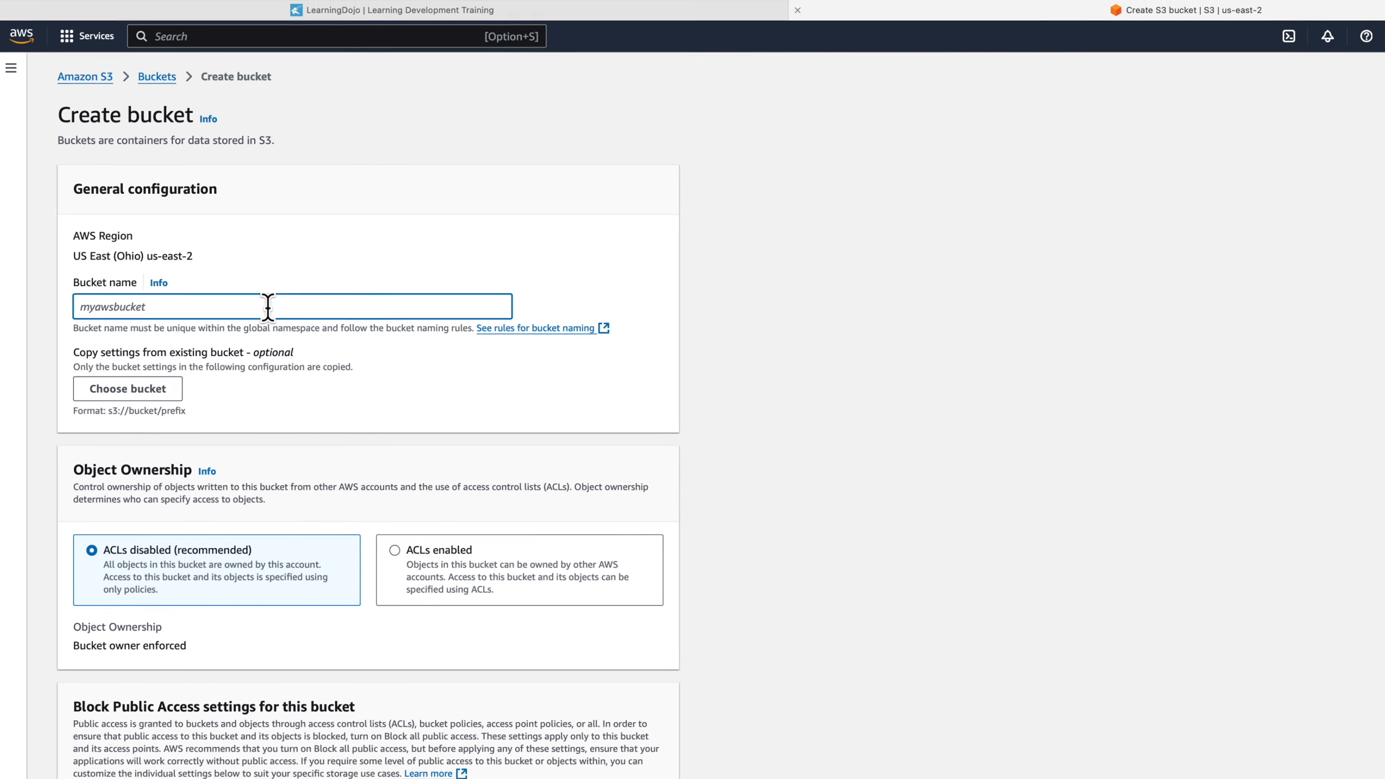
text(ld)
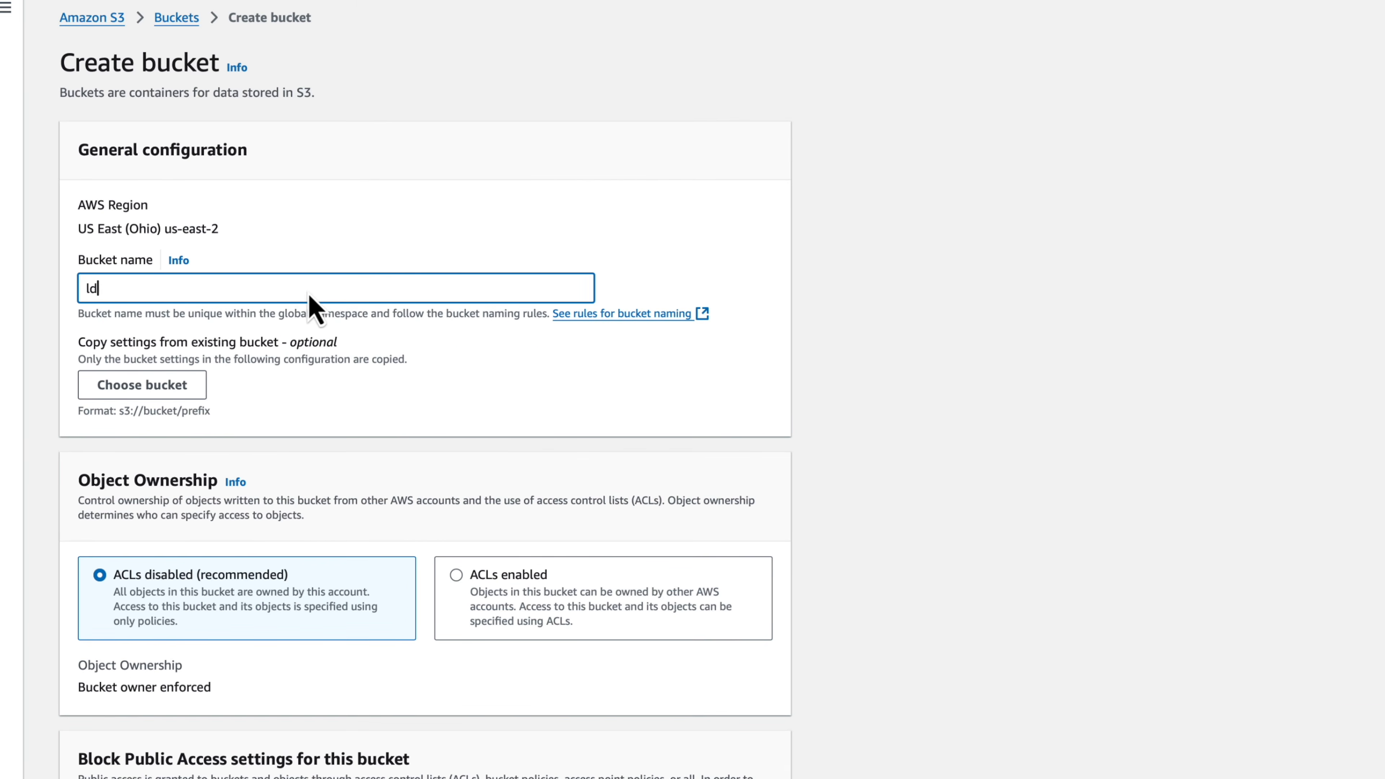
text(testbucket)
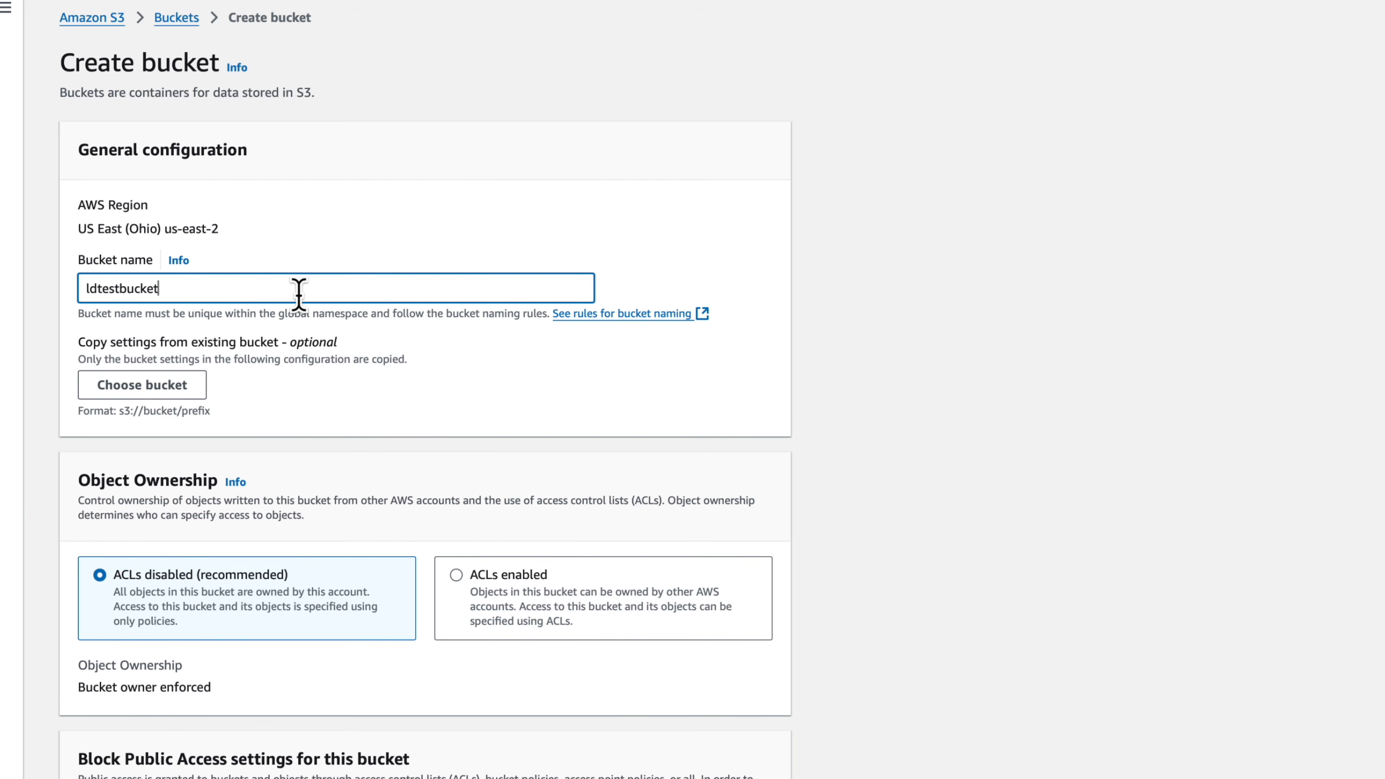
Step: Turn off Block all public access for the new bucket and submit its creation with the other settings at their defaults
scroll(236, 489, down, 7)
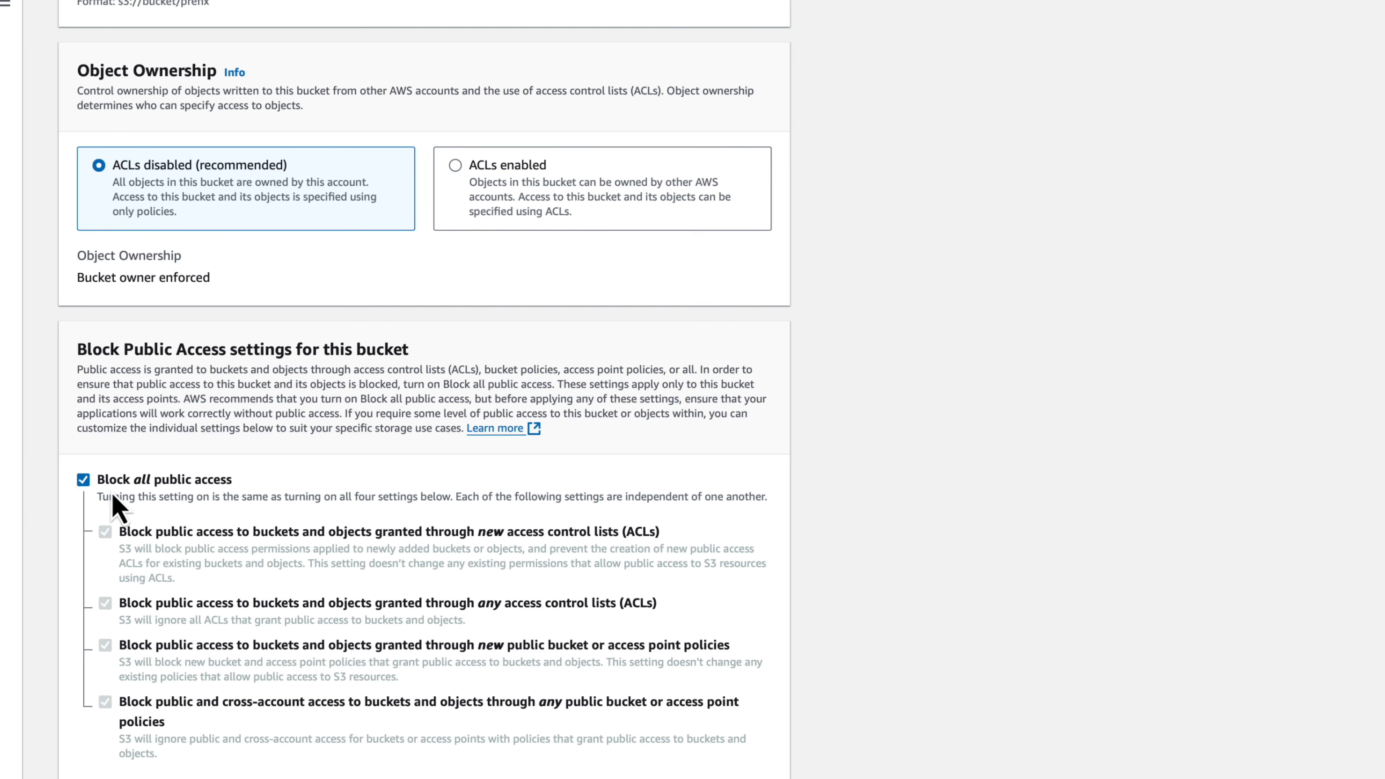
click(82, 480)
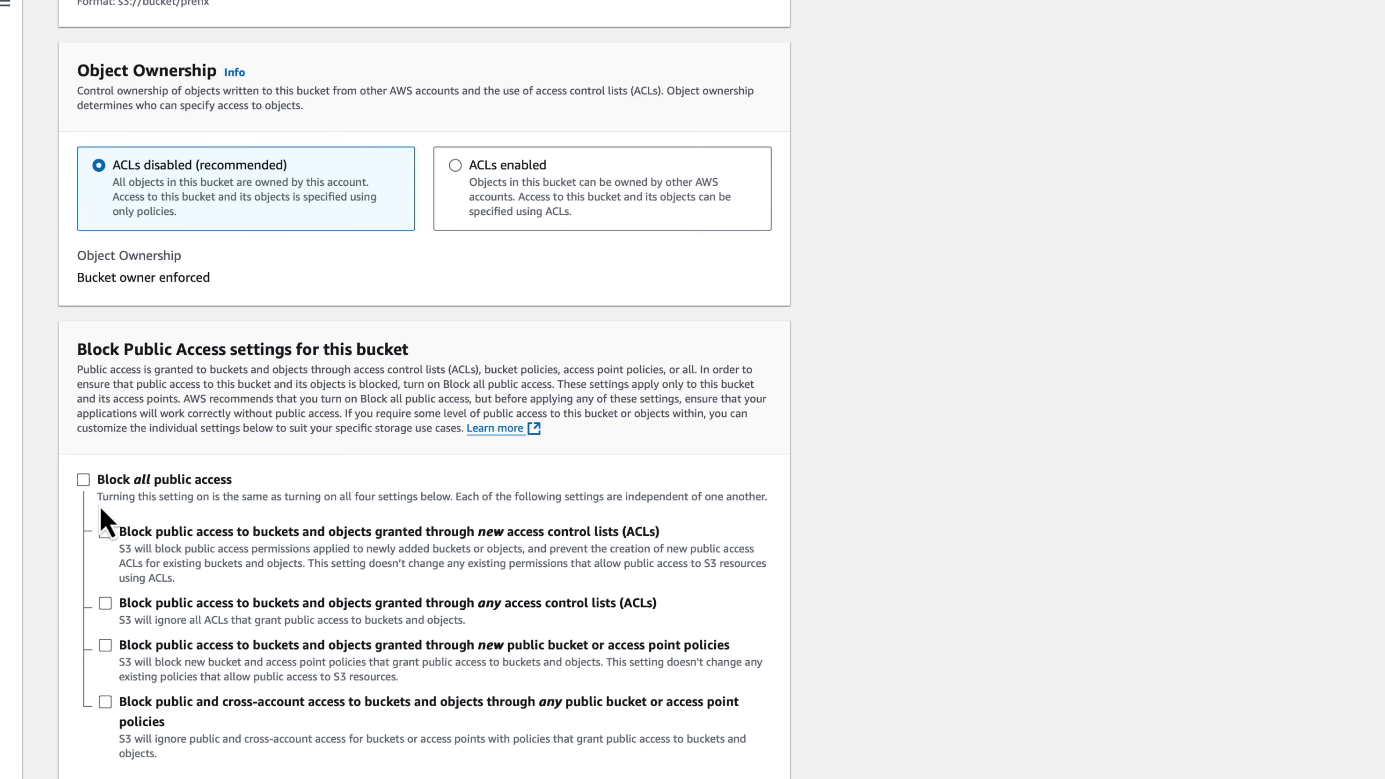
scroll(278, 539, down, 10)
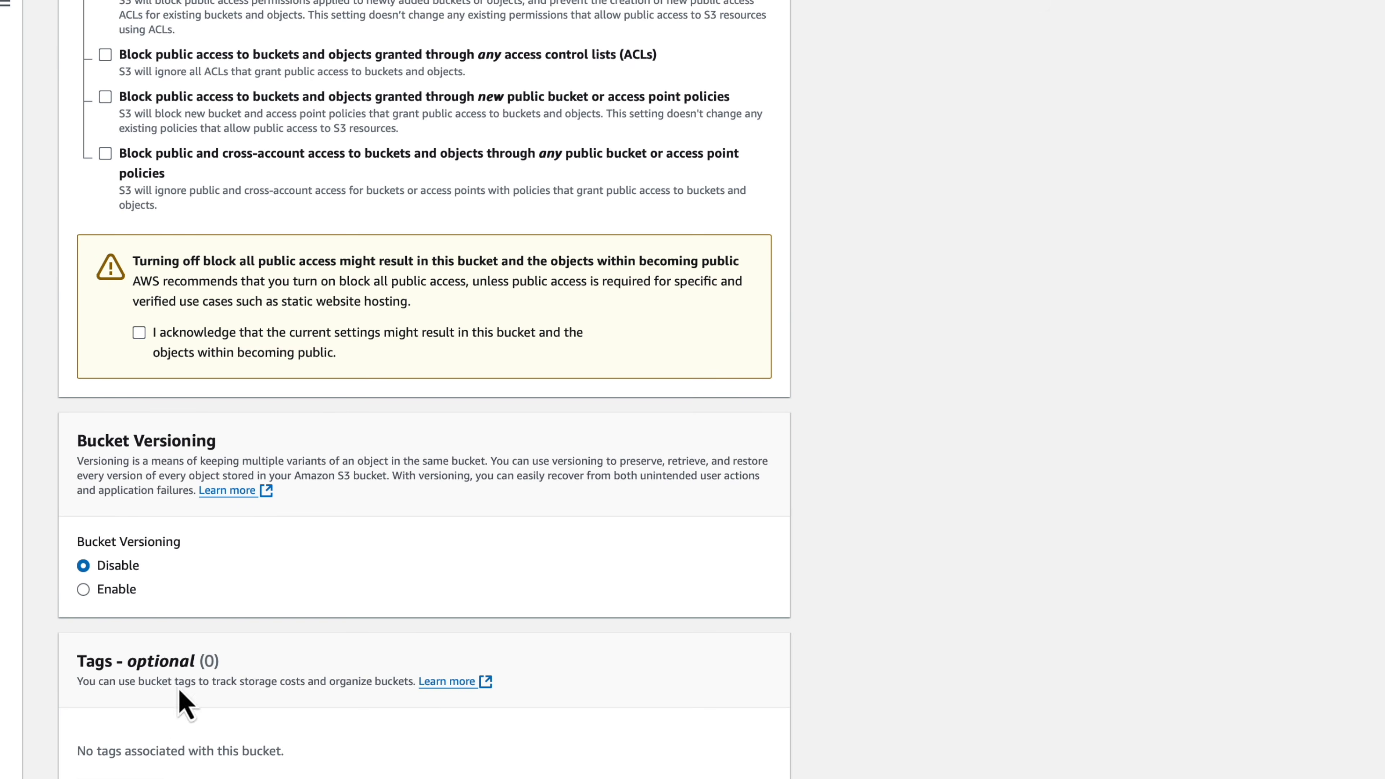
scroll(155, 752, down, 8)
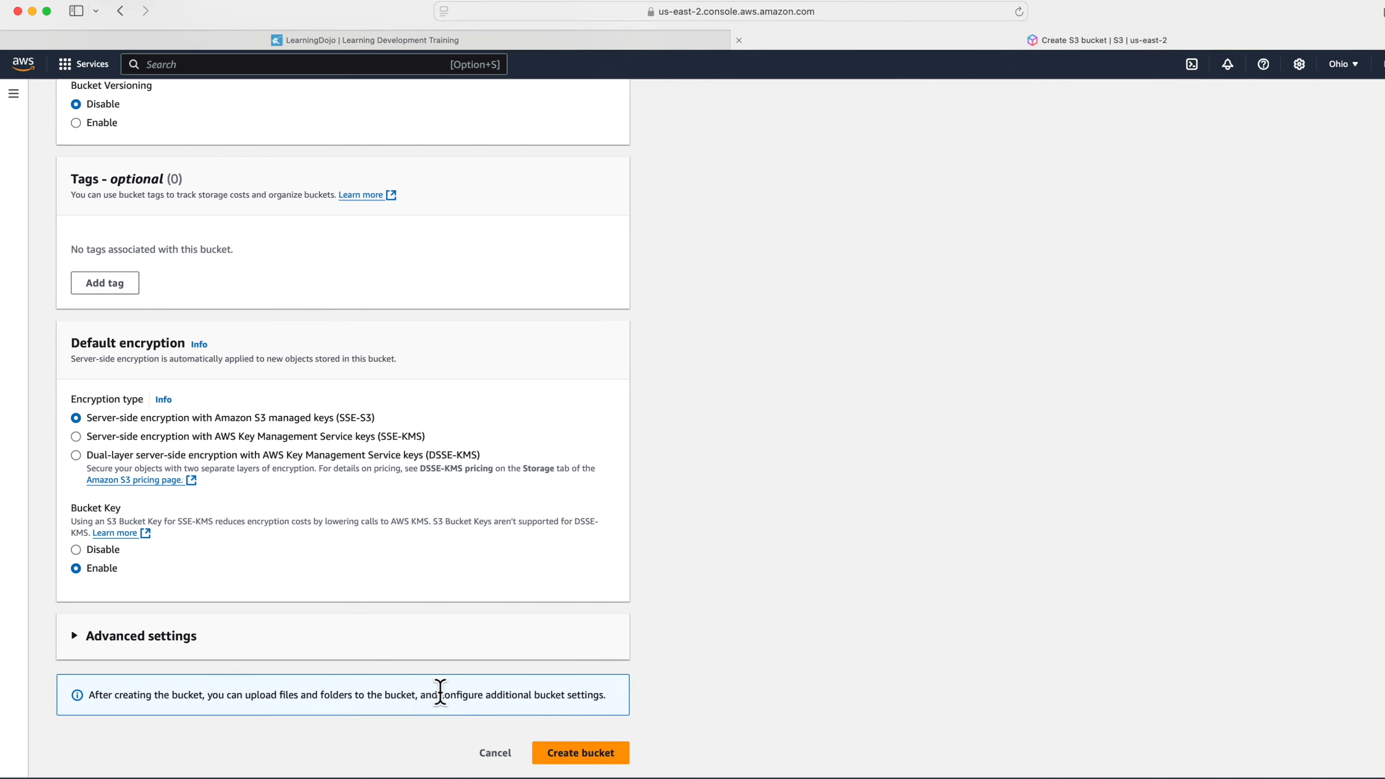
click(566, 751)
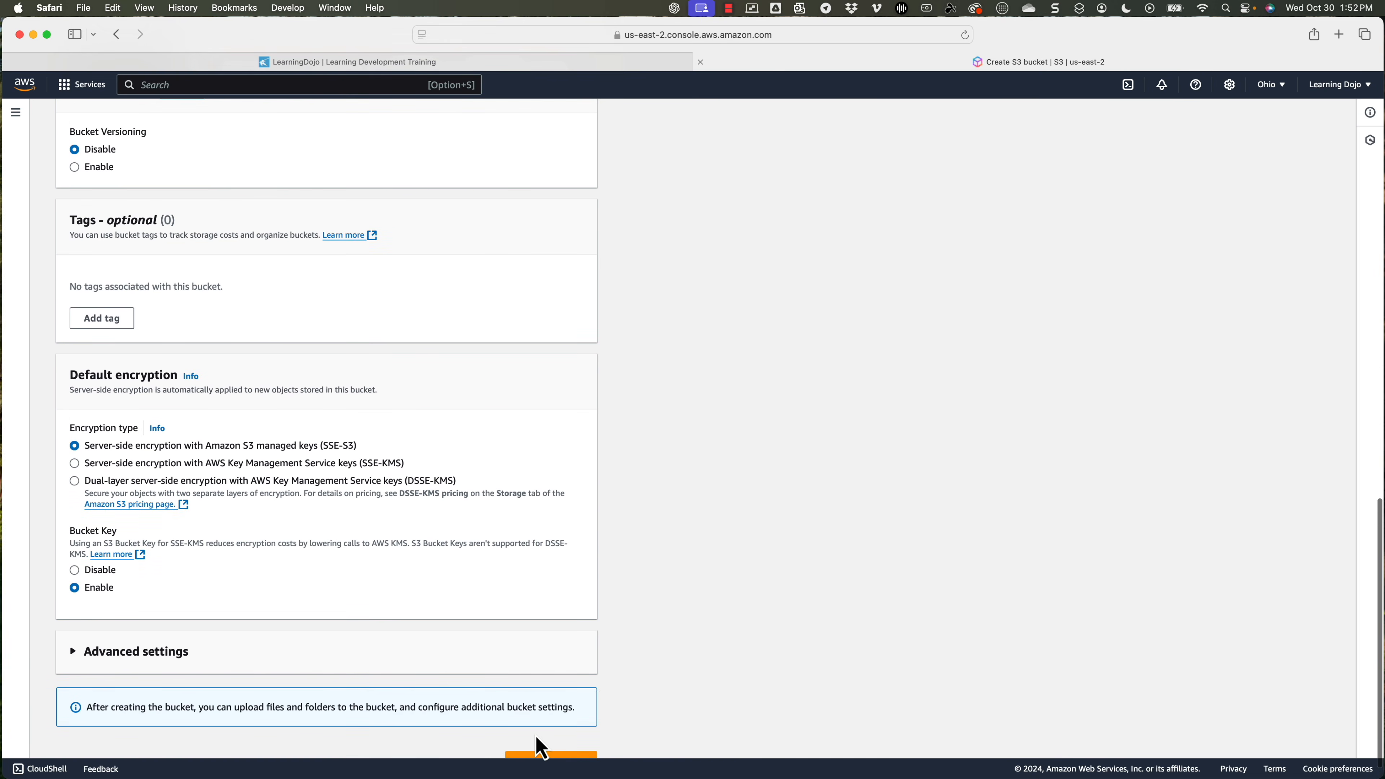
scroll(586, 715, down, 1)
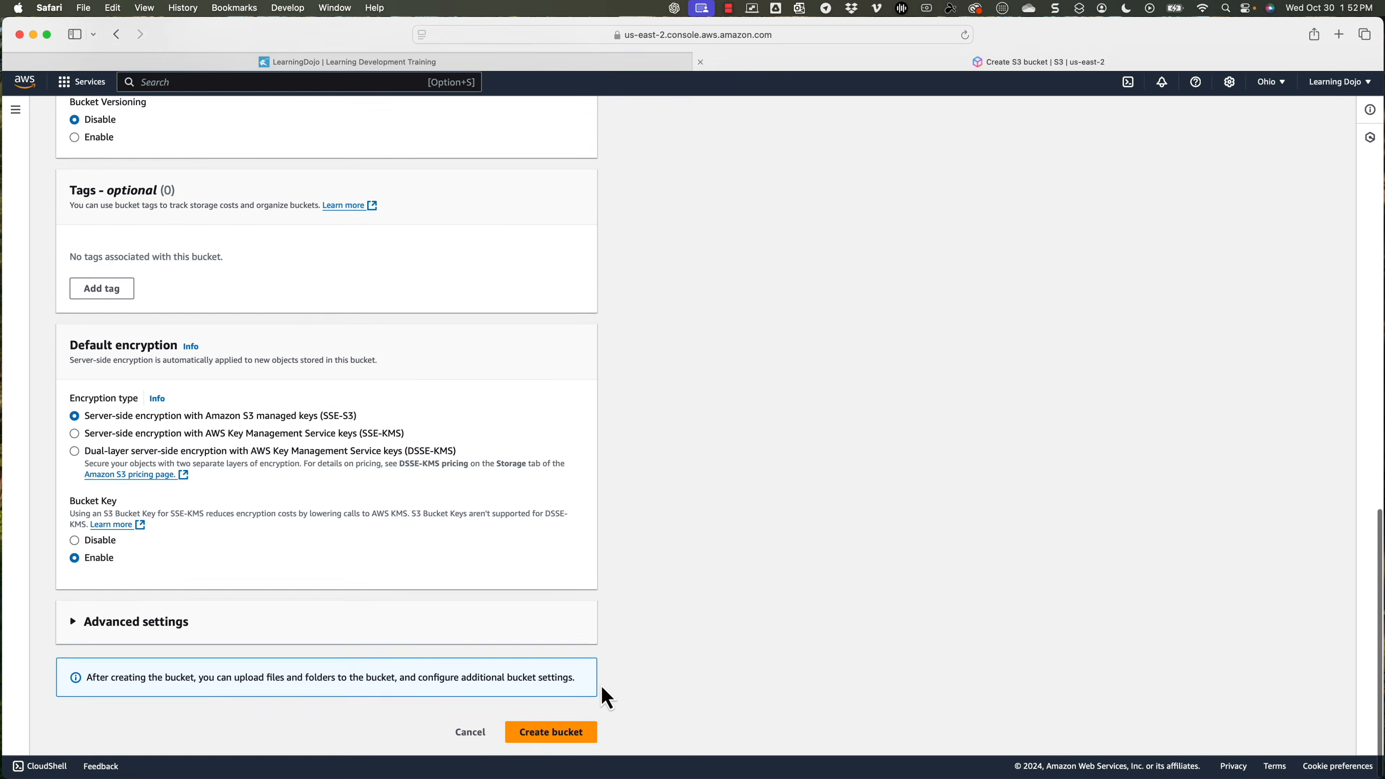
click(565, 737)
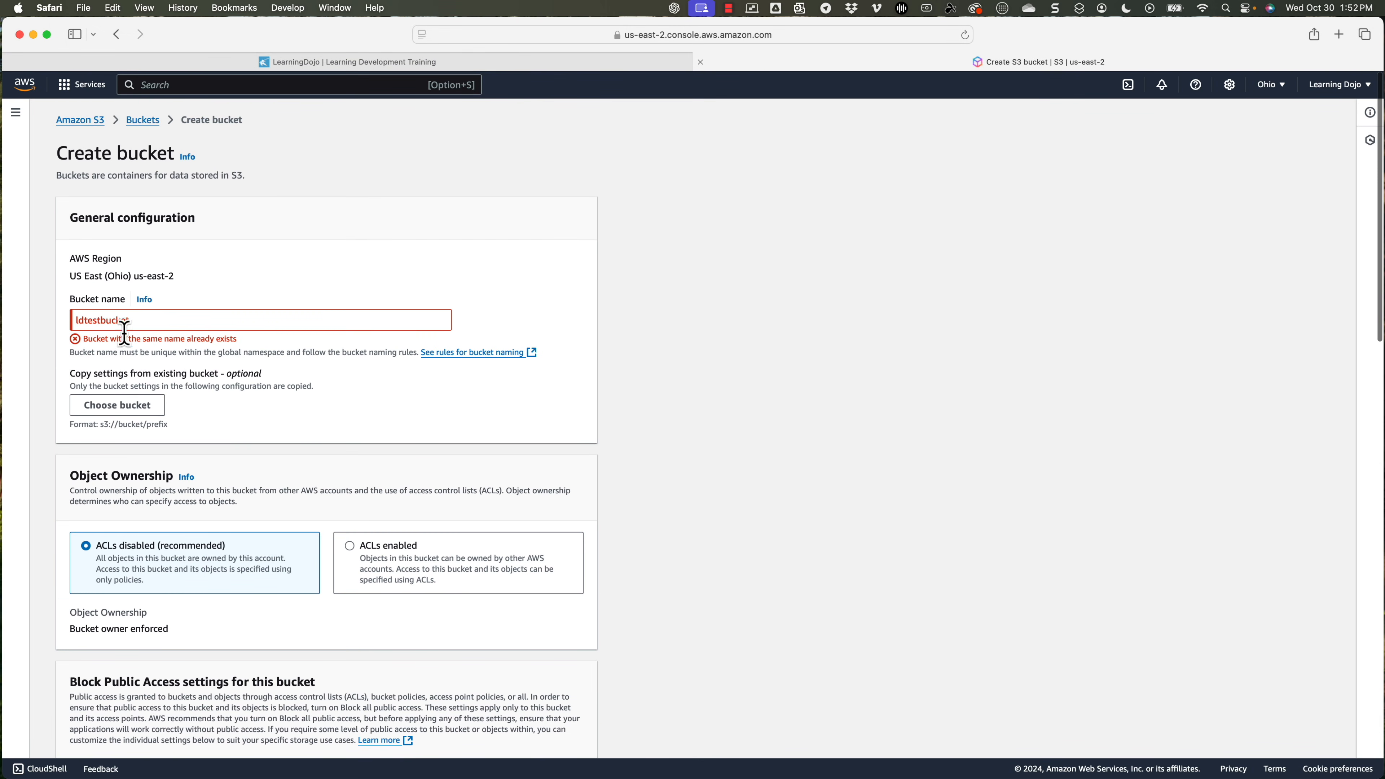
Step: Change the bucket name to ldtestbucket2 and submit the bucket creation again
drag(141, 318, 41, 305)
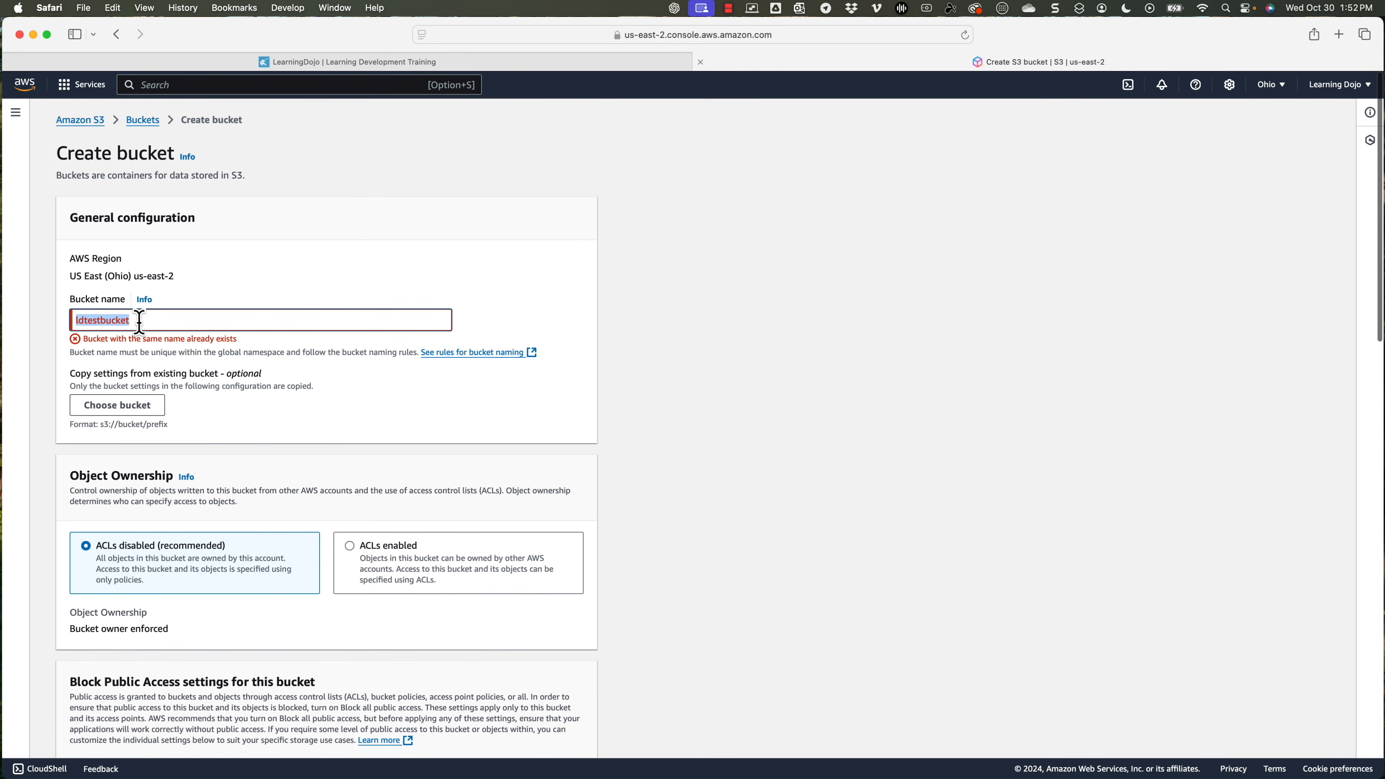
text(2)
scroll(666, 456, down, 20)
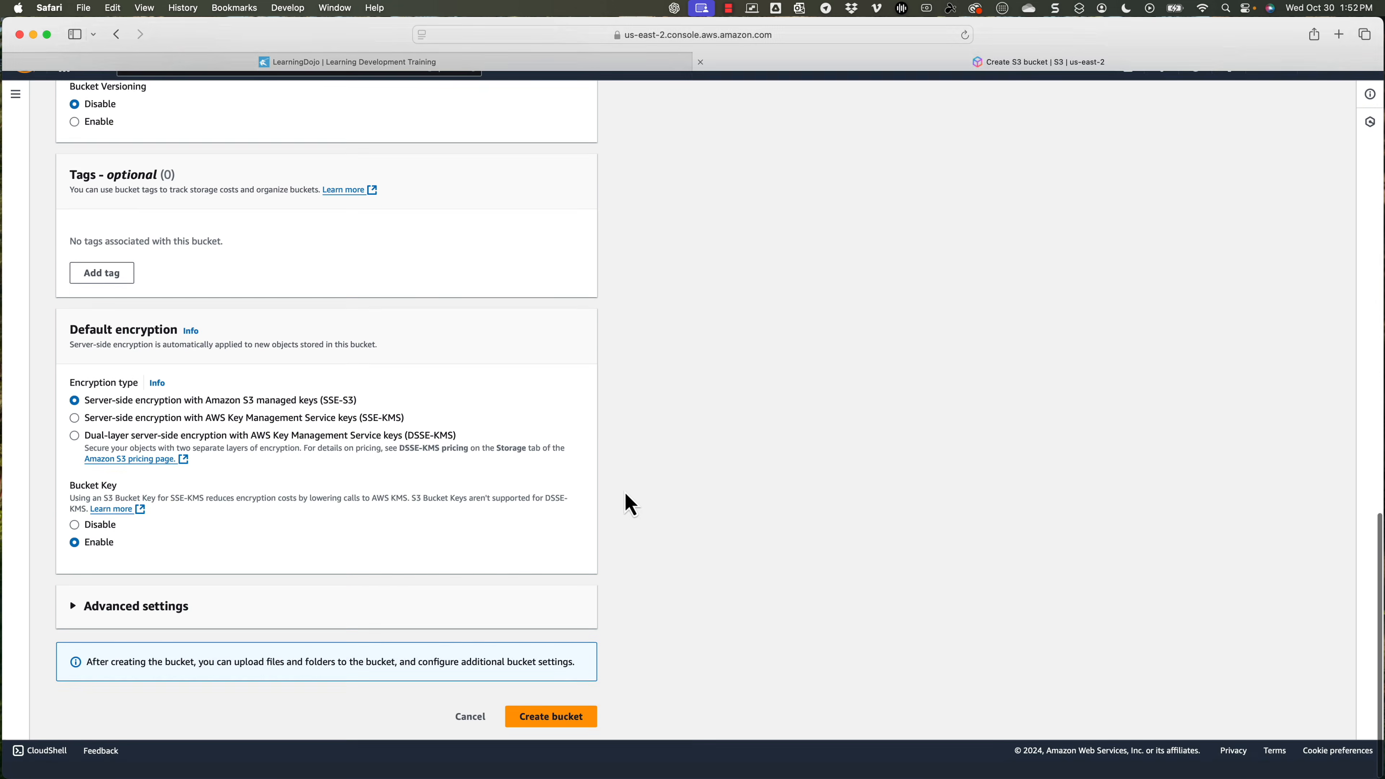
click(572, 723)
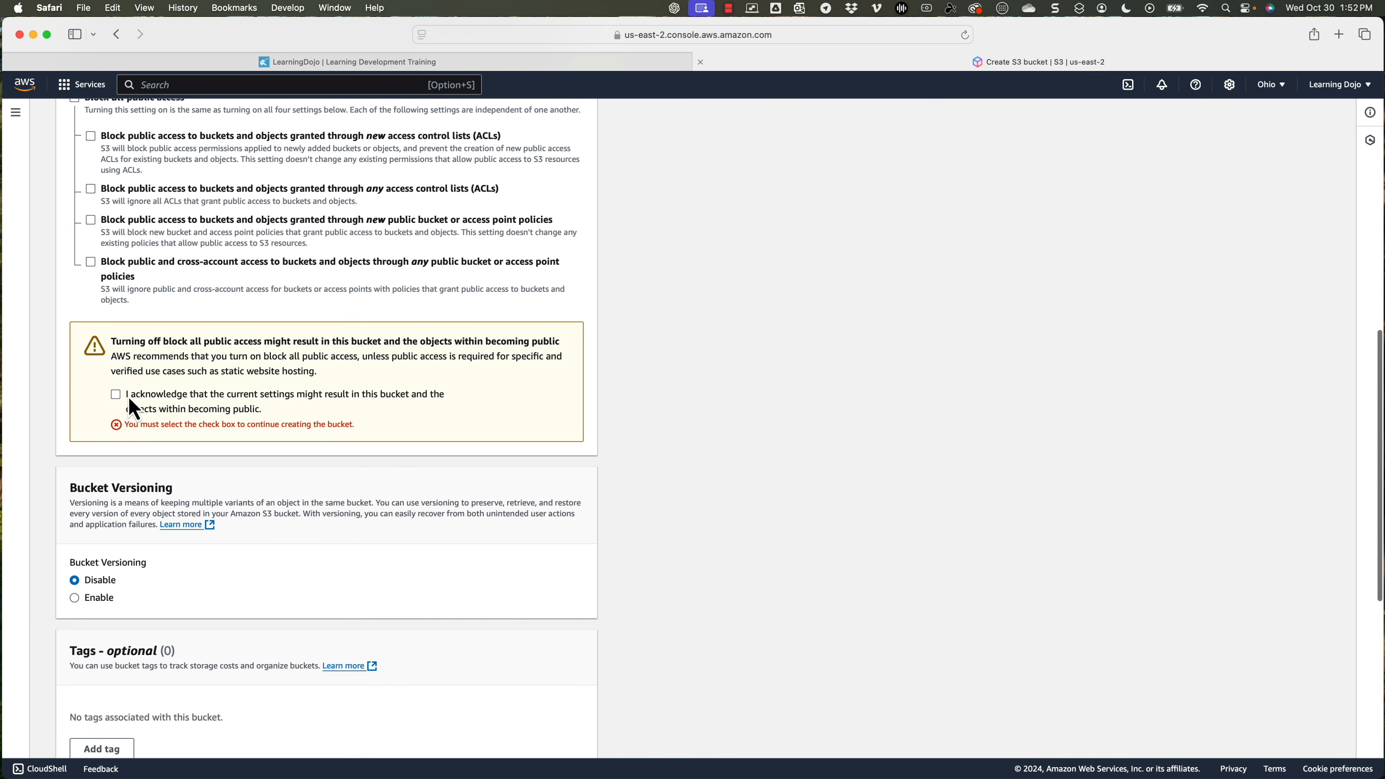
Step: Acknowledge that the bucket and its objects might become public, and create the bucket
click(115, 396)
scroll(498, 486, down, 10)
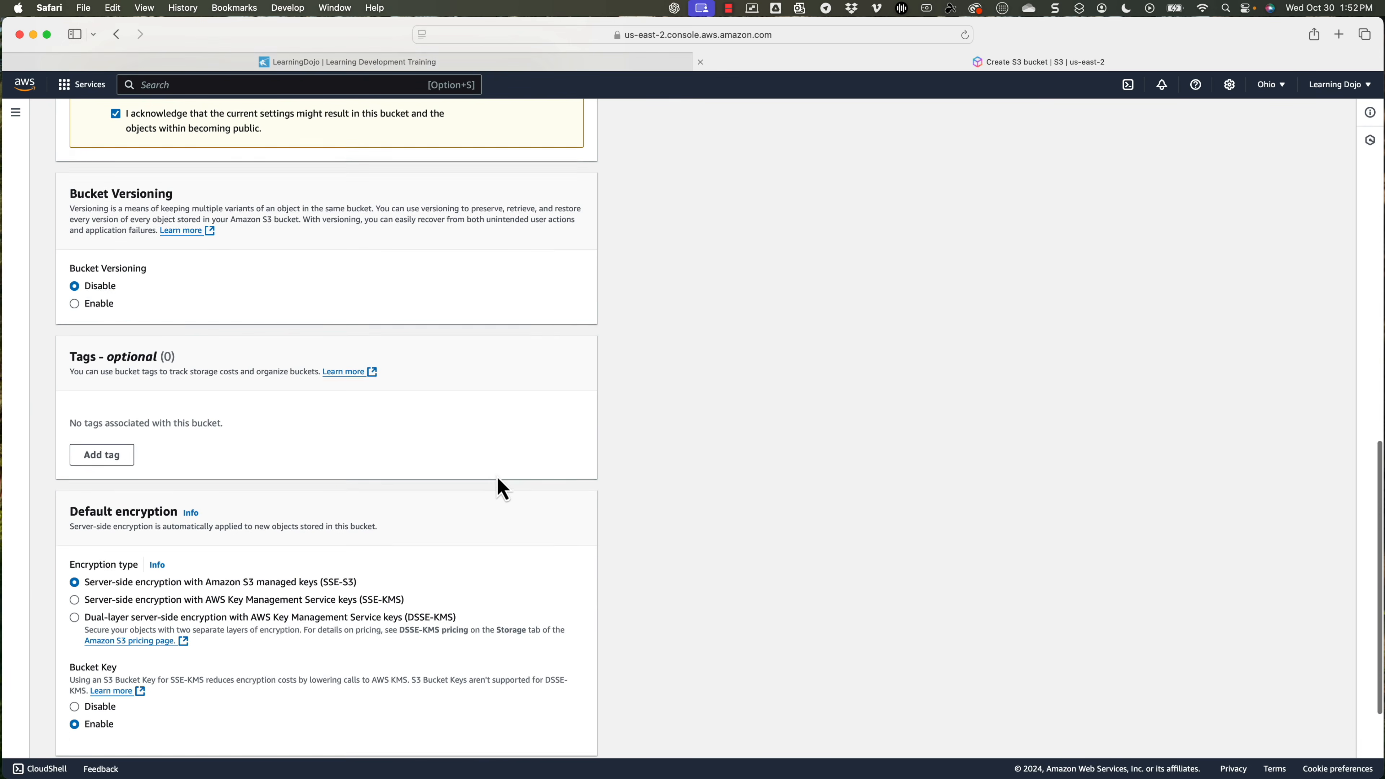
click(552, 741)
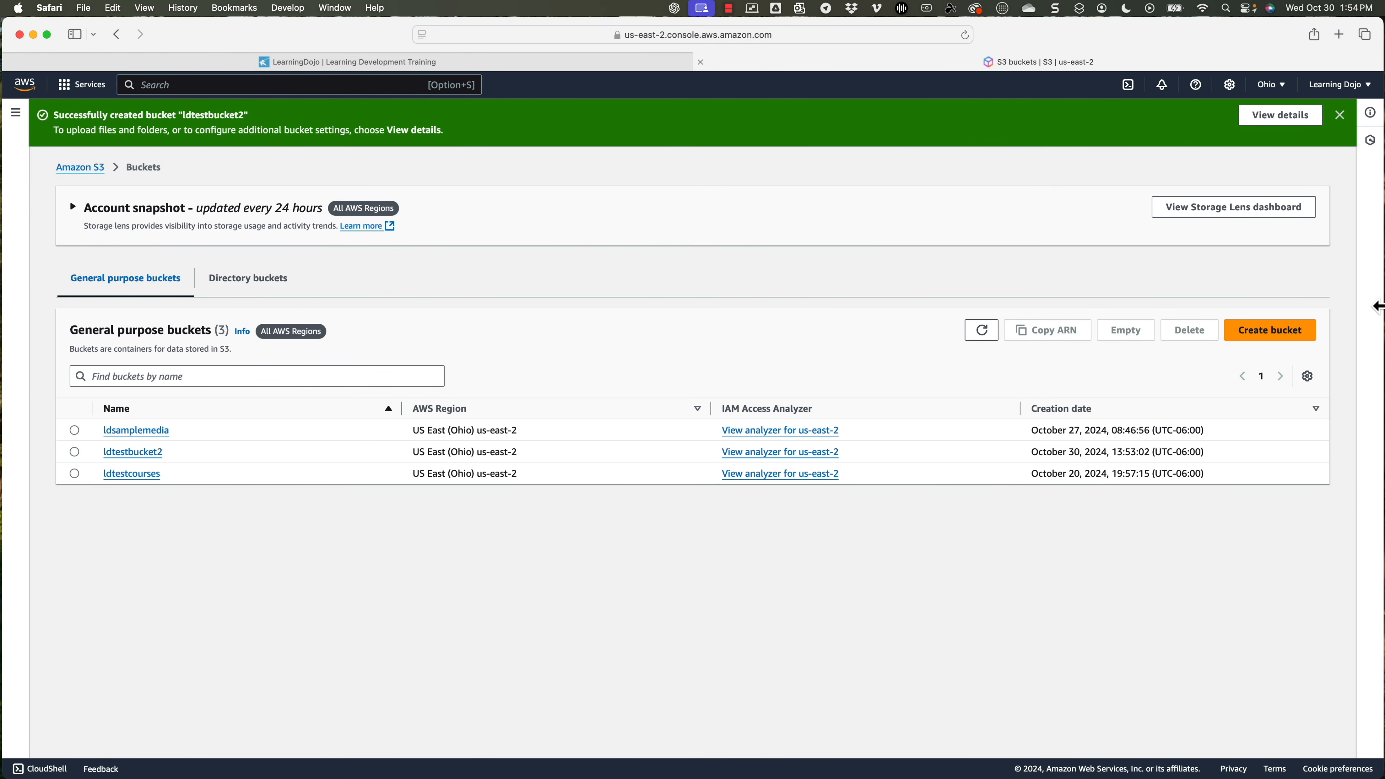
Step: Narrow the browser window to expose the files on the desktop and open the ldtestbucket2 bucket
drag(1377, 306, 1298, 302)
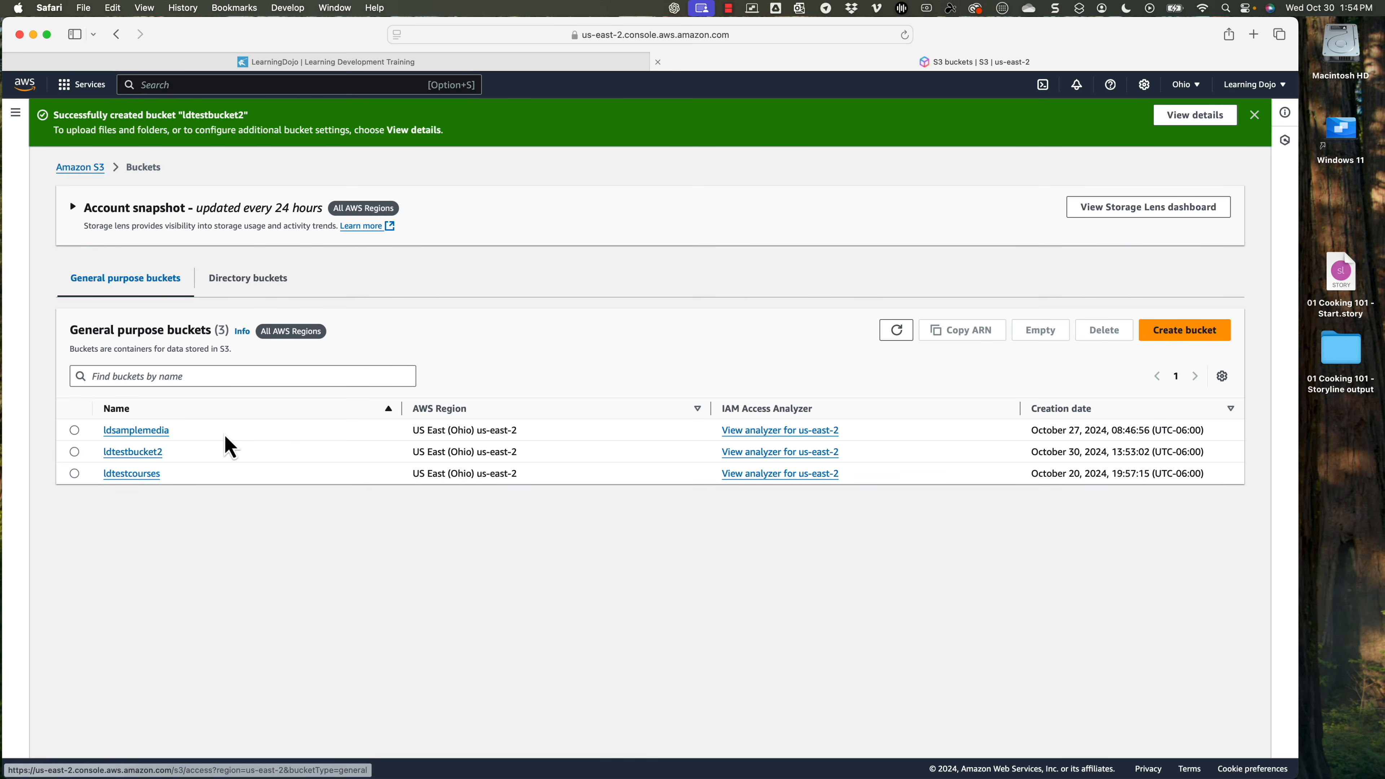
click(148, 453)
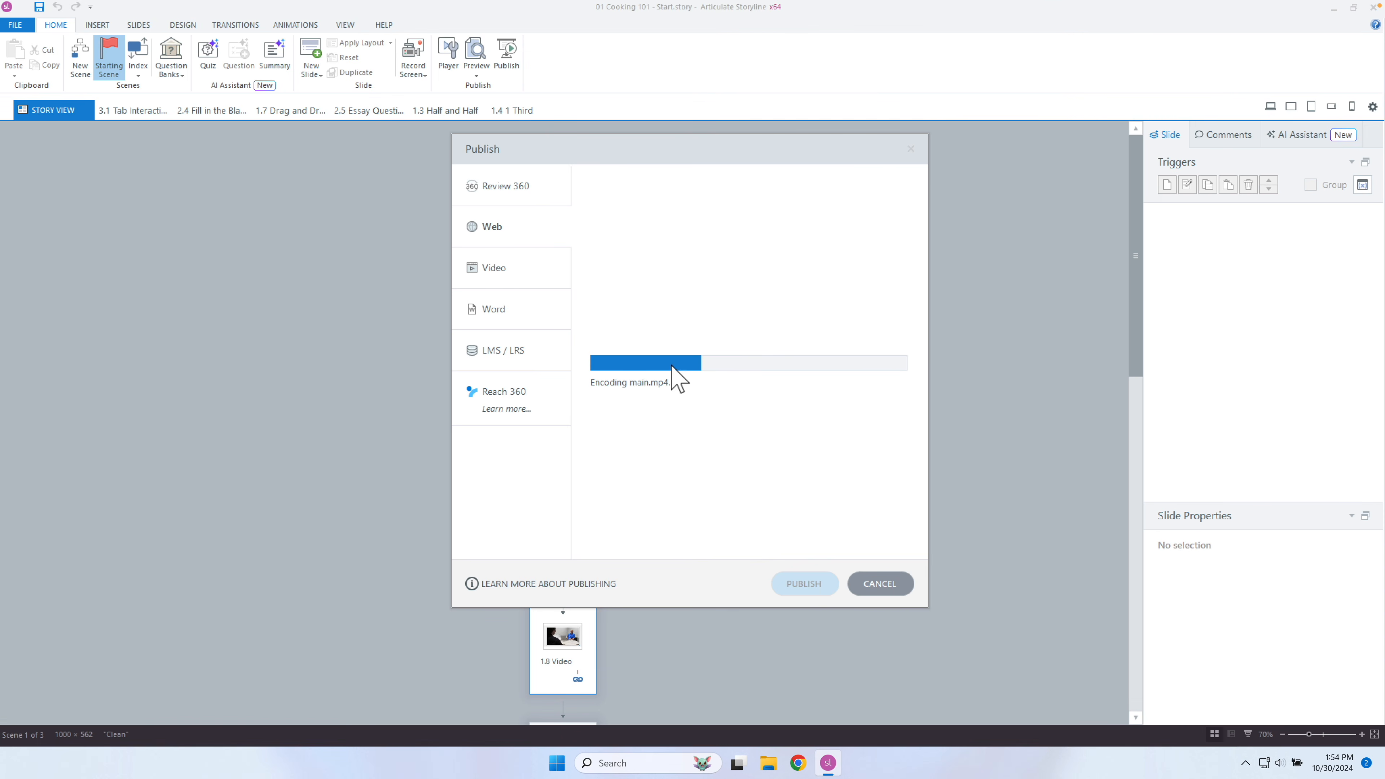
key(ctrl+Left)
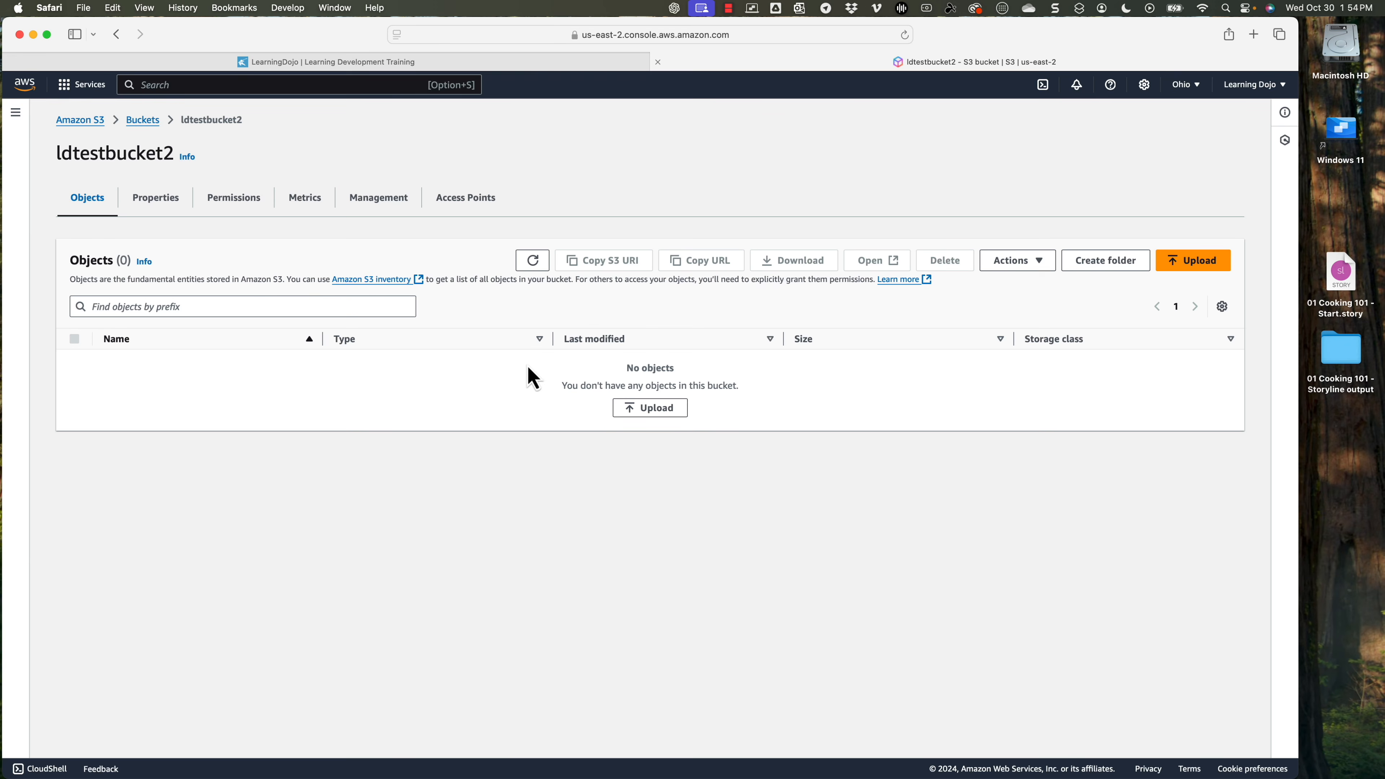
Step: Open the bucket policy of ldtestbucket2 for editing from its permissions
click(251, 202)
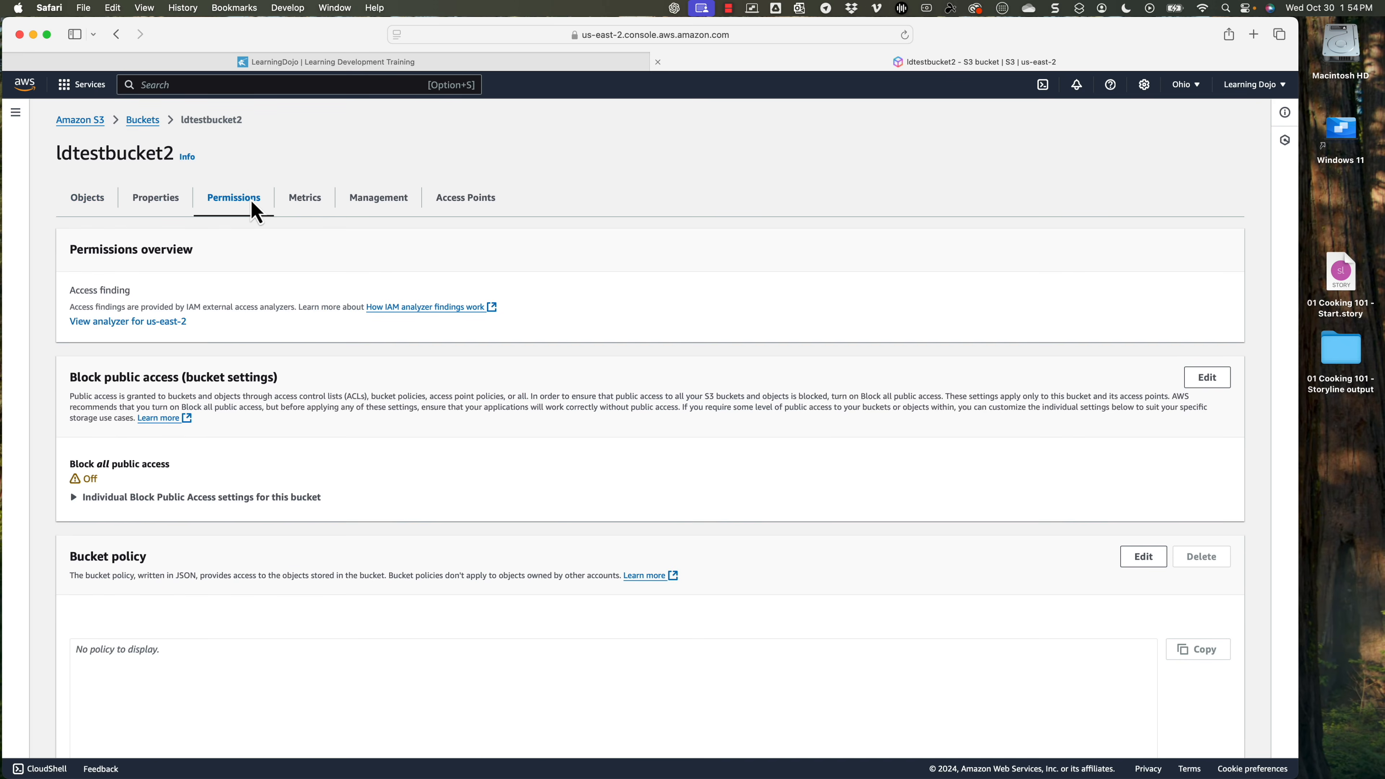
scroll(261, 216, down, 10)
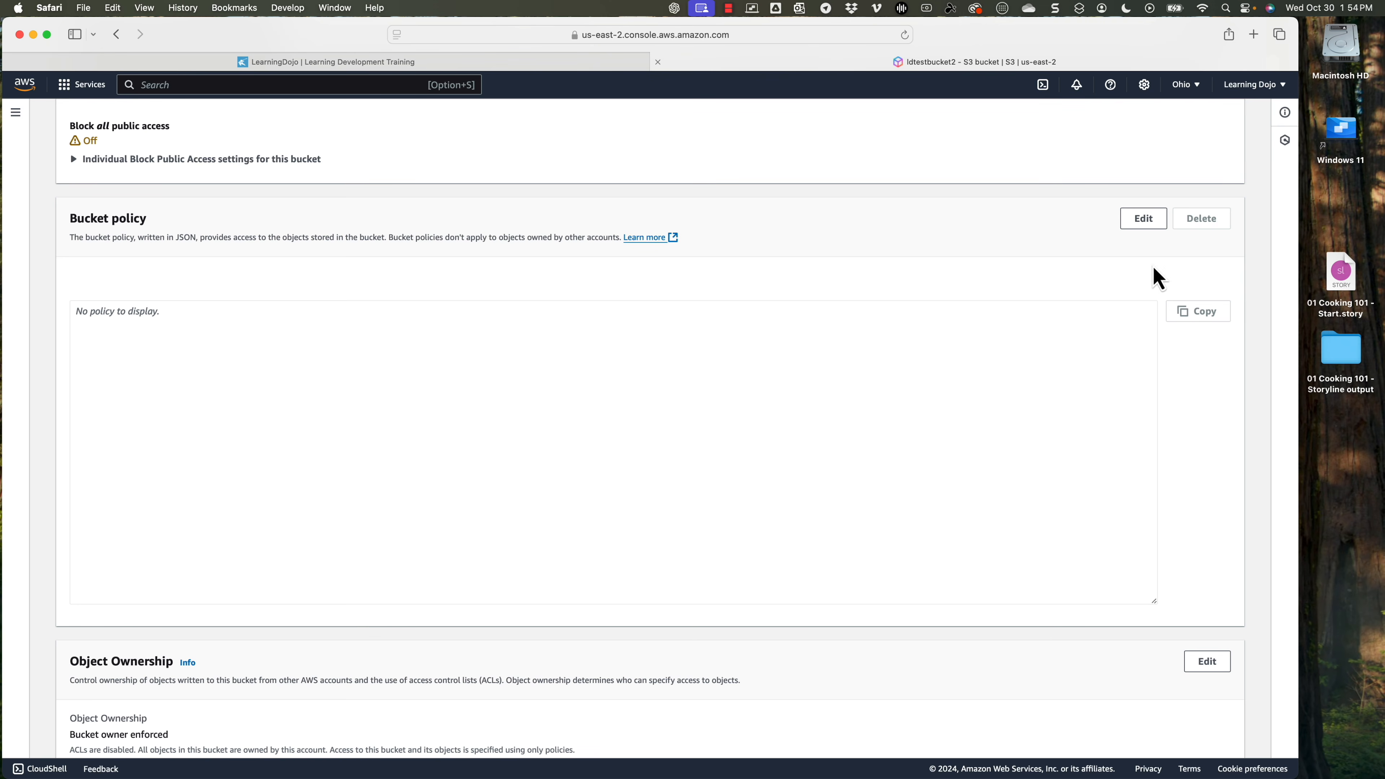
click(579, 359)
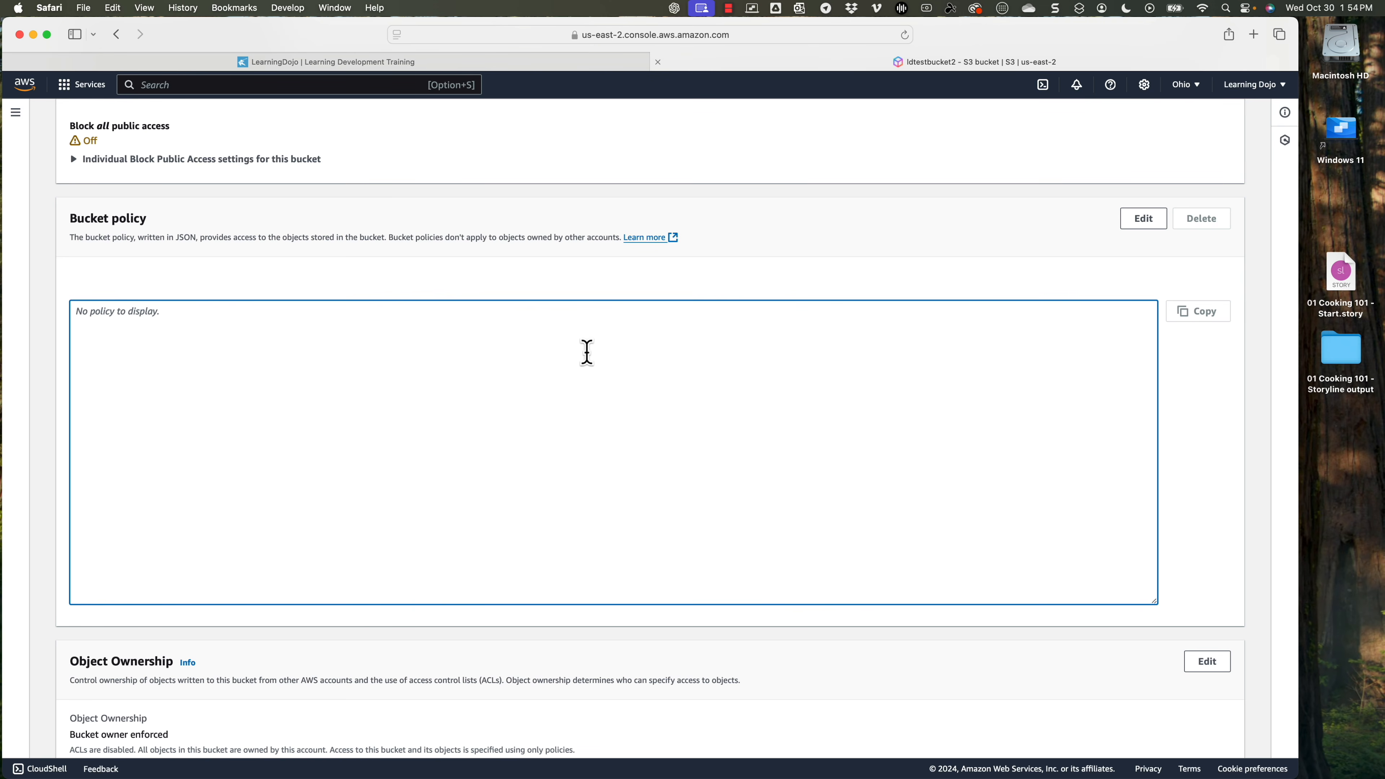
click(1131, 223)
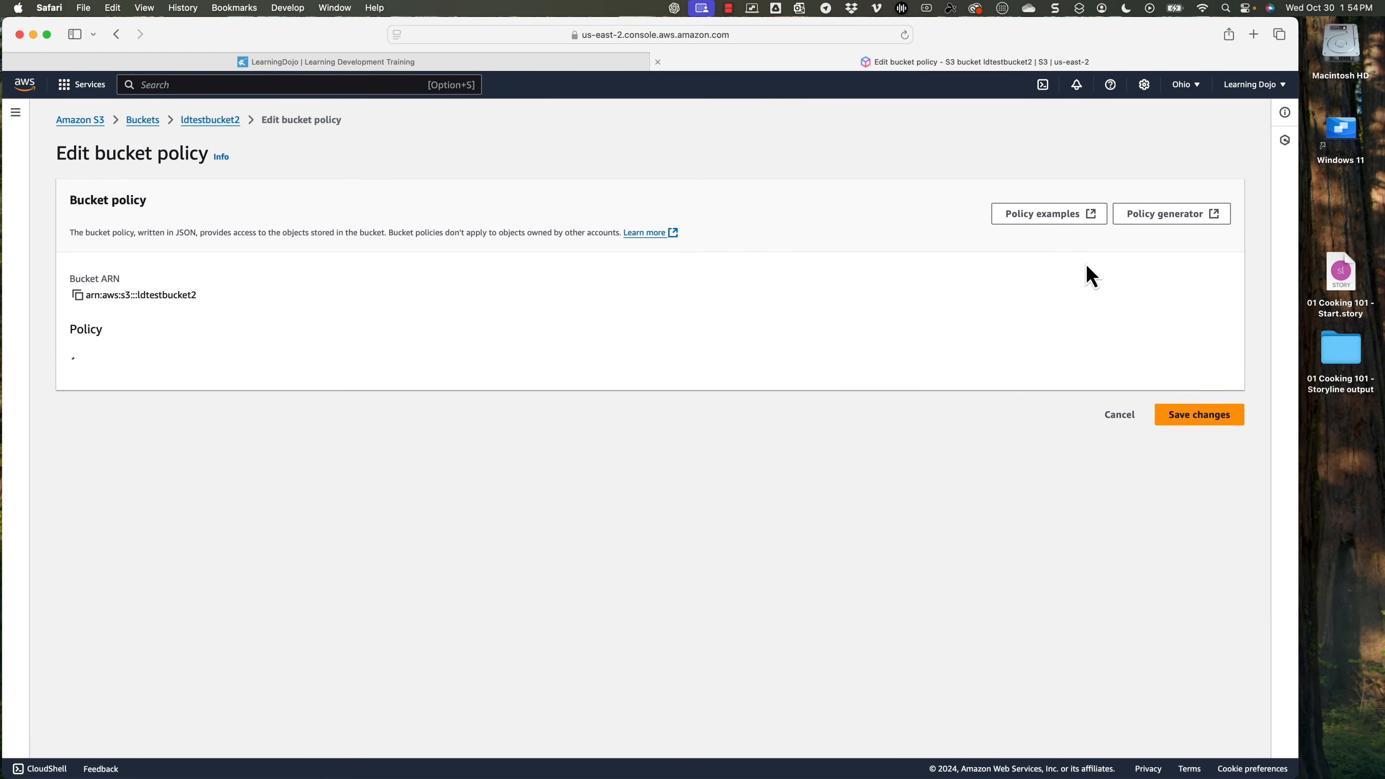
scroll(1134, 507, down, 3)
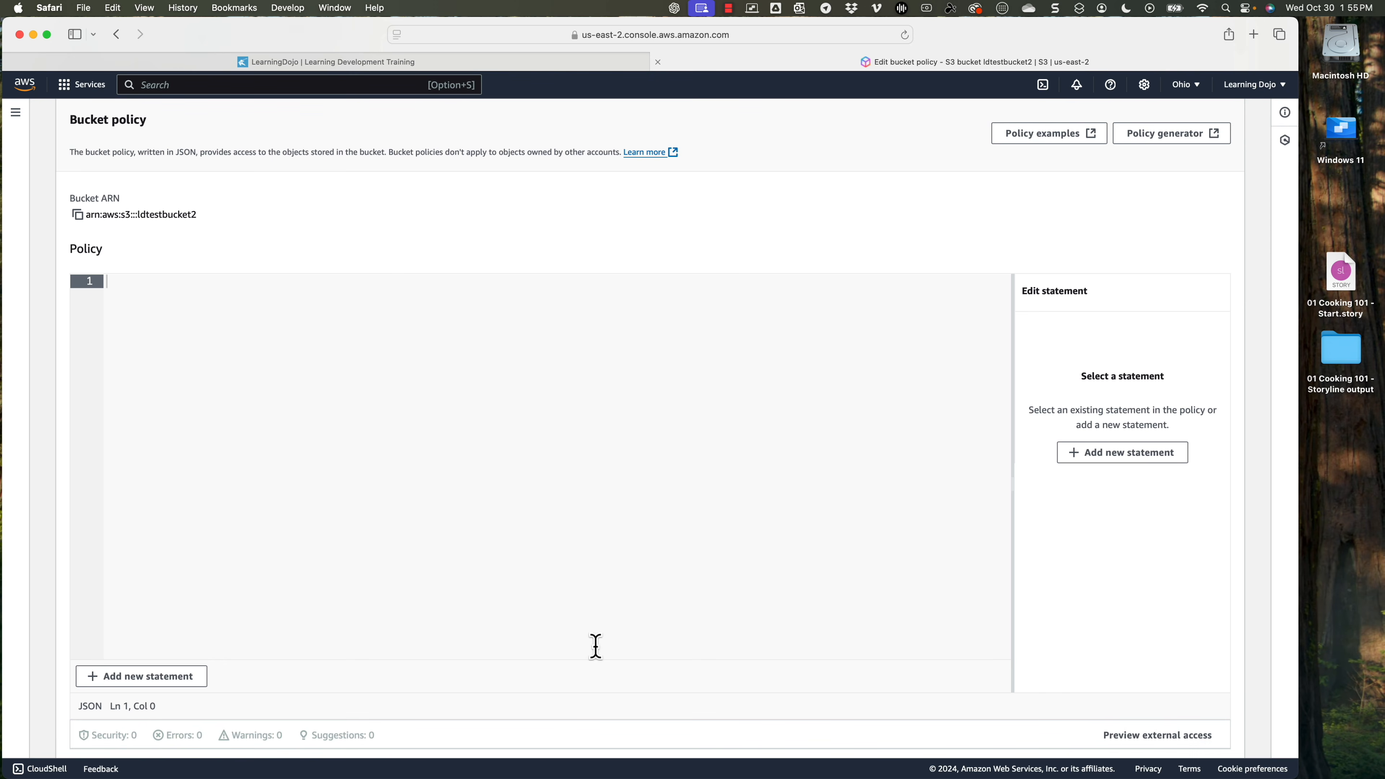
Step: Switch to ChatGPT and copy the example JSON policy that makes an S3 bucket publicly readable
mouse_move(308, 776)
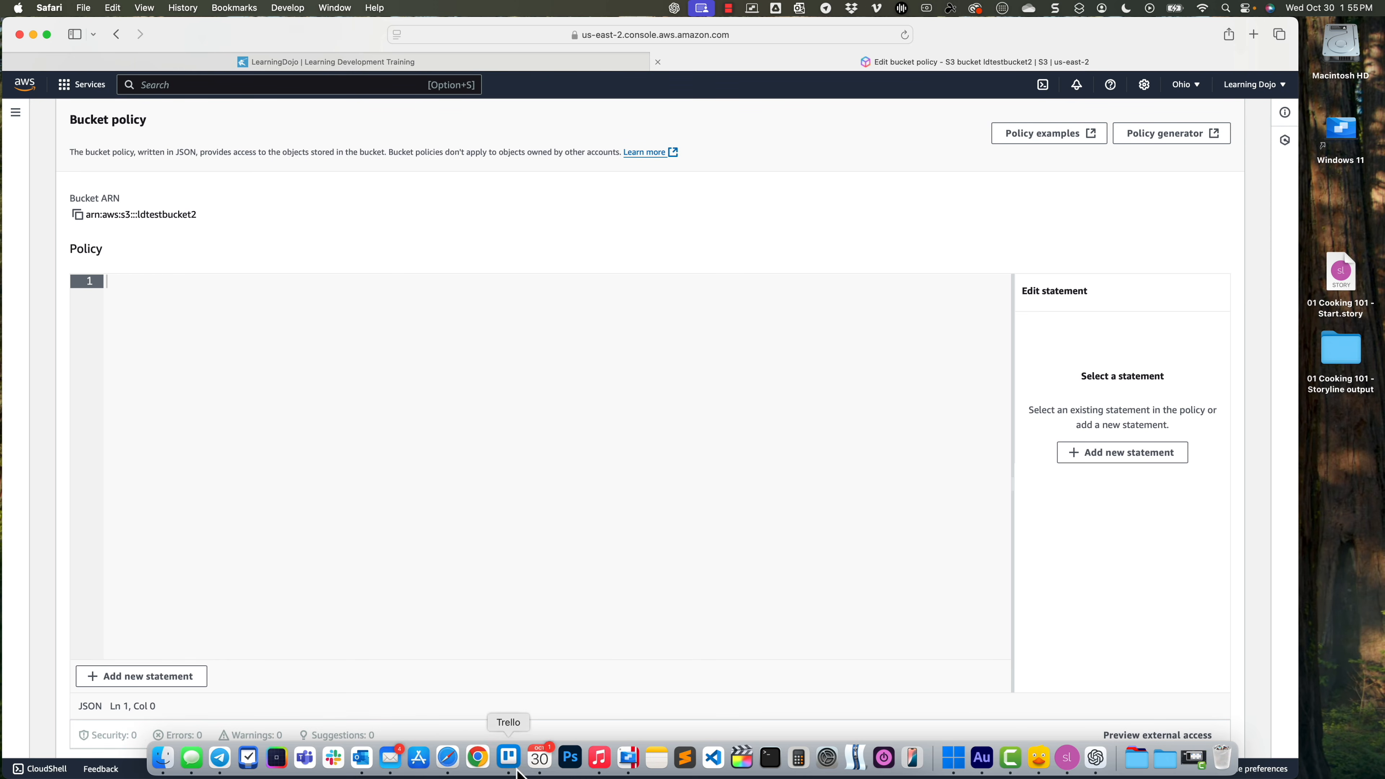
click(1095, 757)
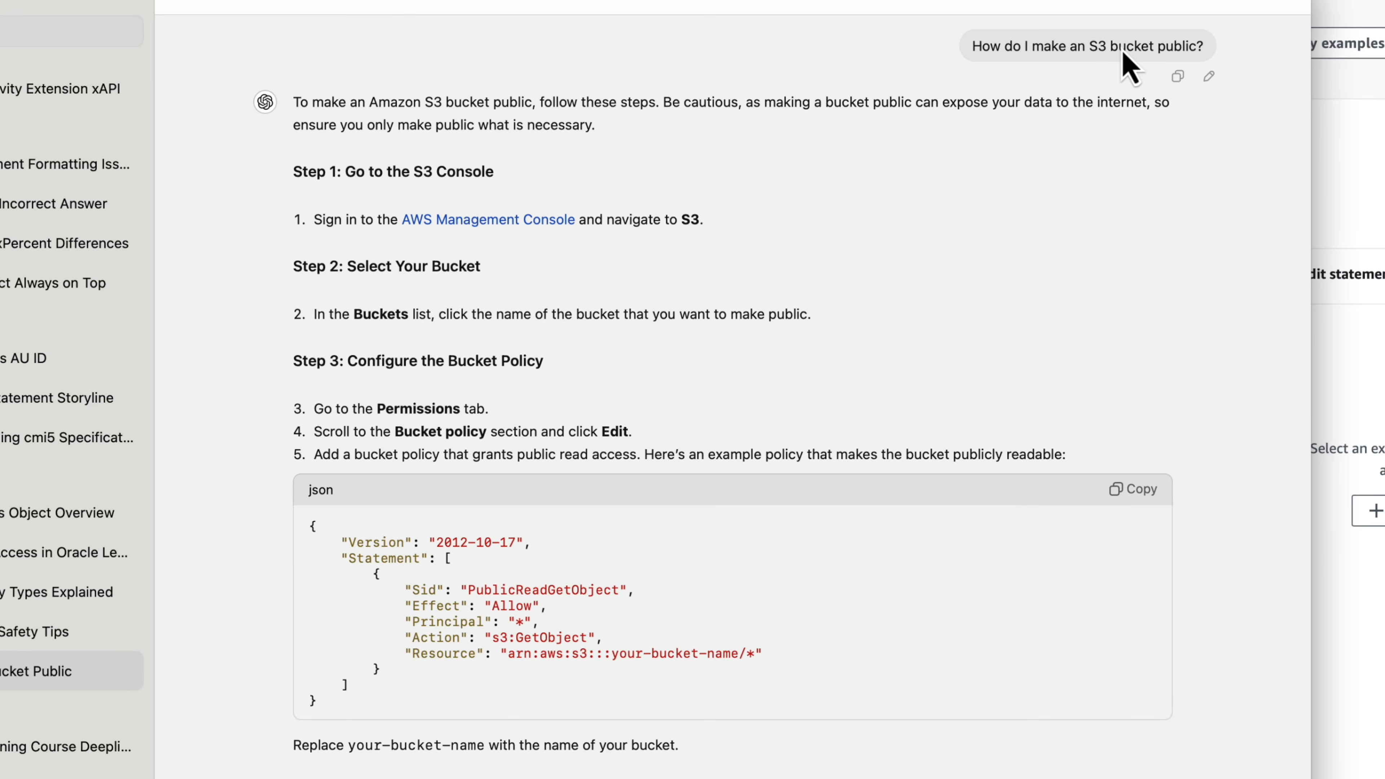
scroll(705, 526, down, 3)
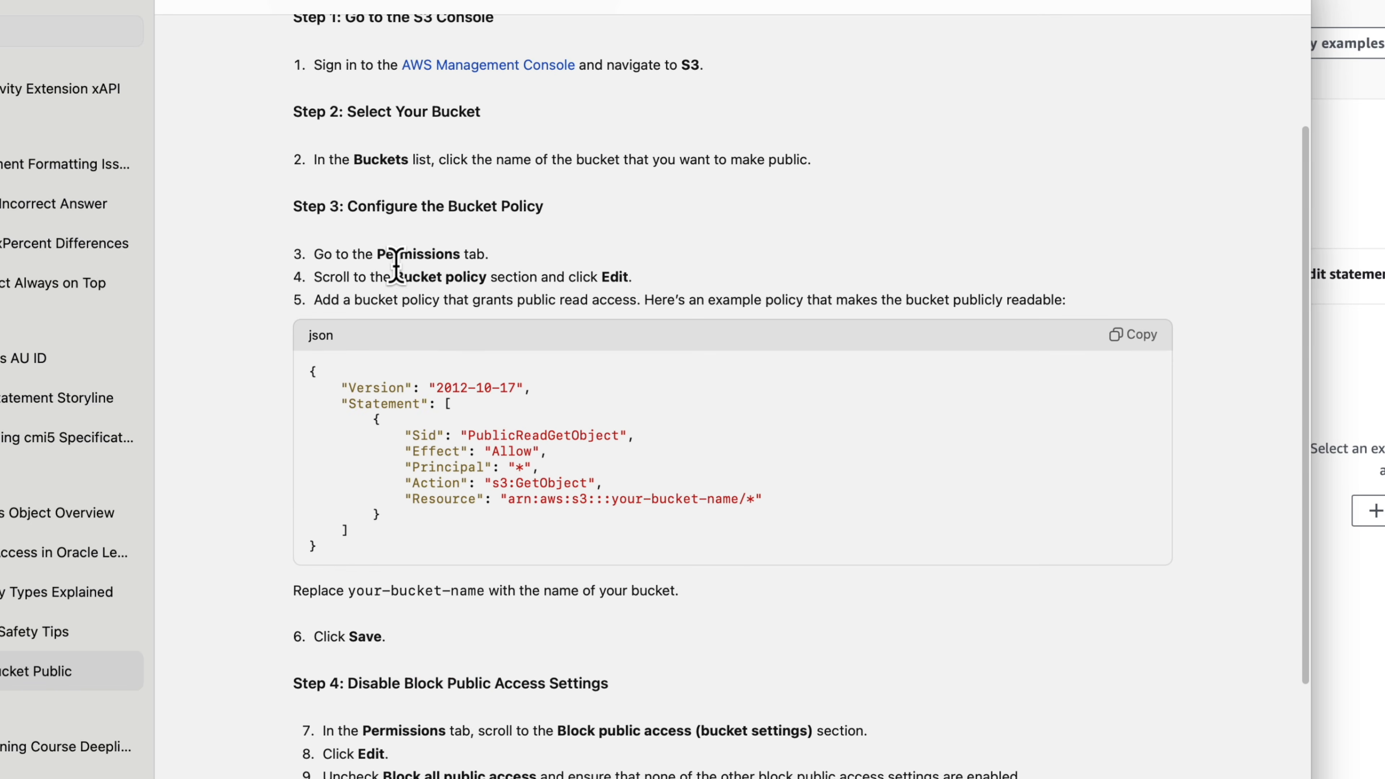
double_click(406, 248)
drag(402, 275, 488, 275)
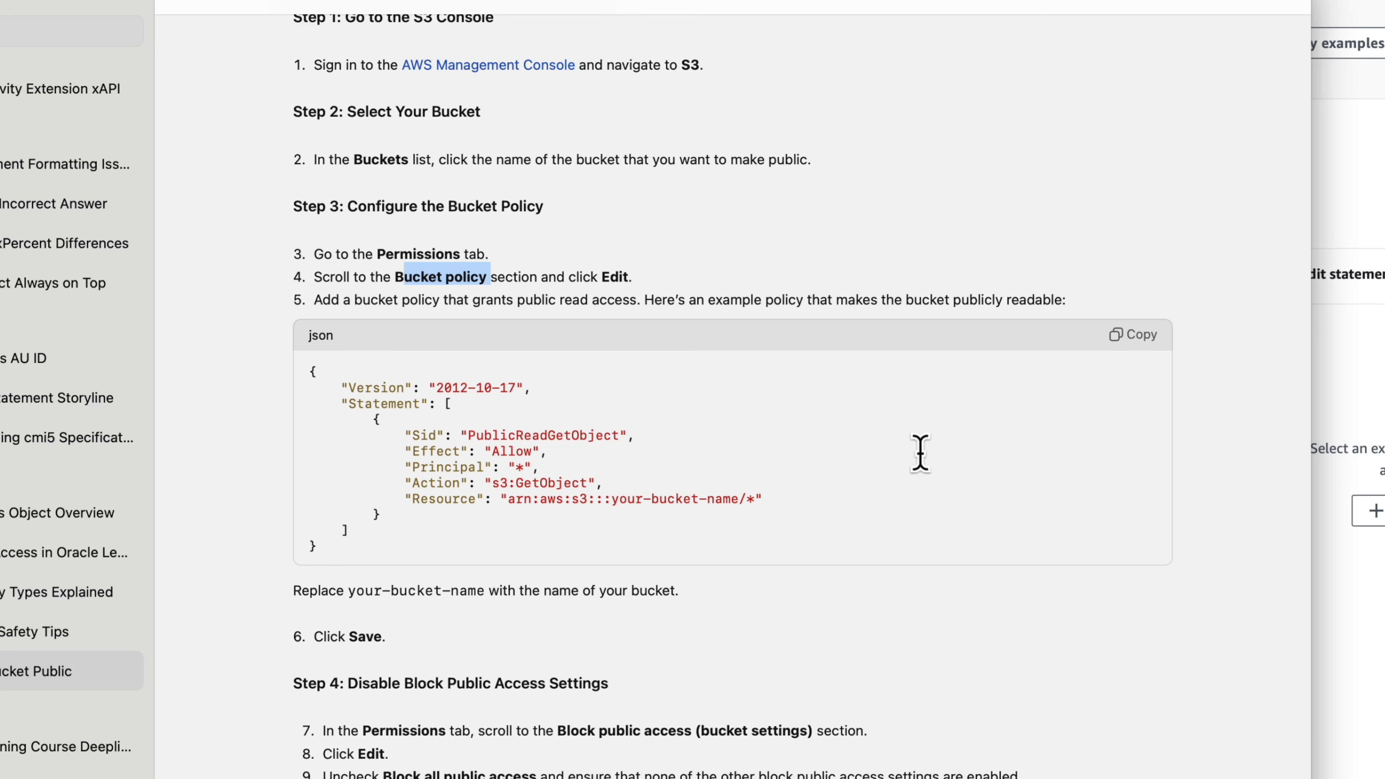
click(1133, 344)
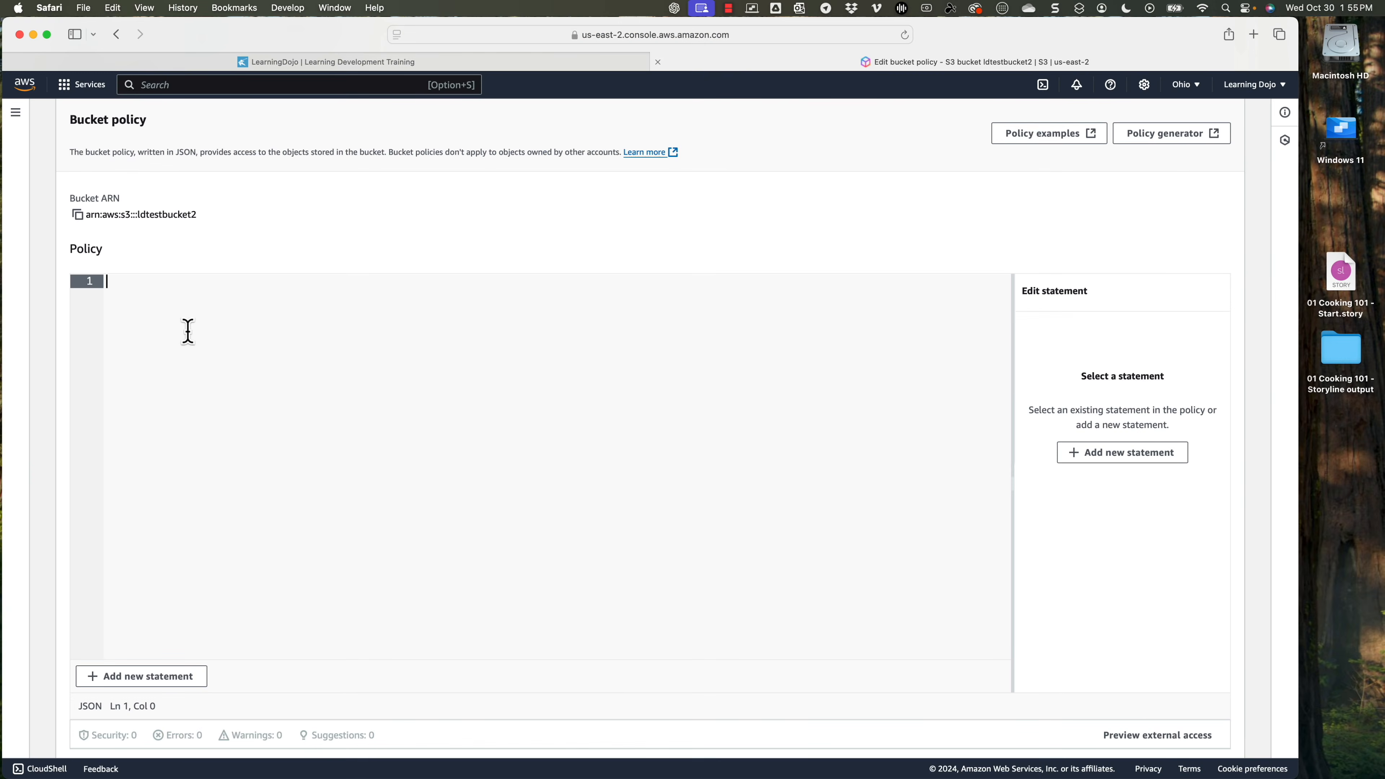
Step: Paste the copied public-read JSON policy into the bucket policy of ldtestbucket2
key(super+v)
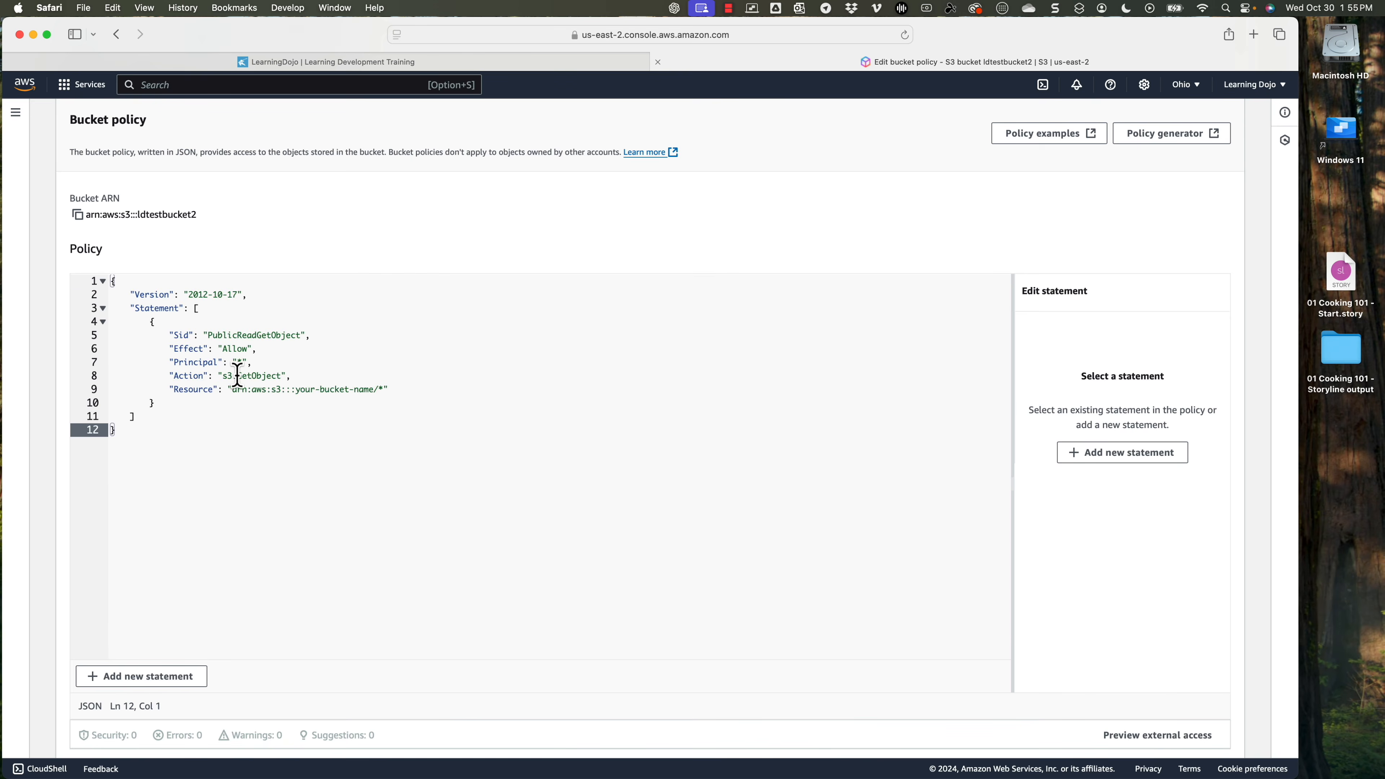
drag(233, 389, 363, 388)
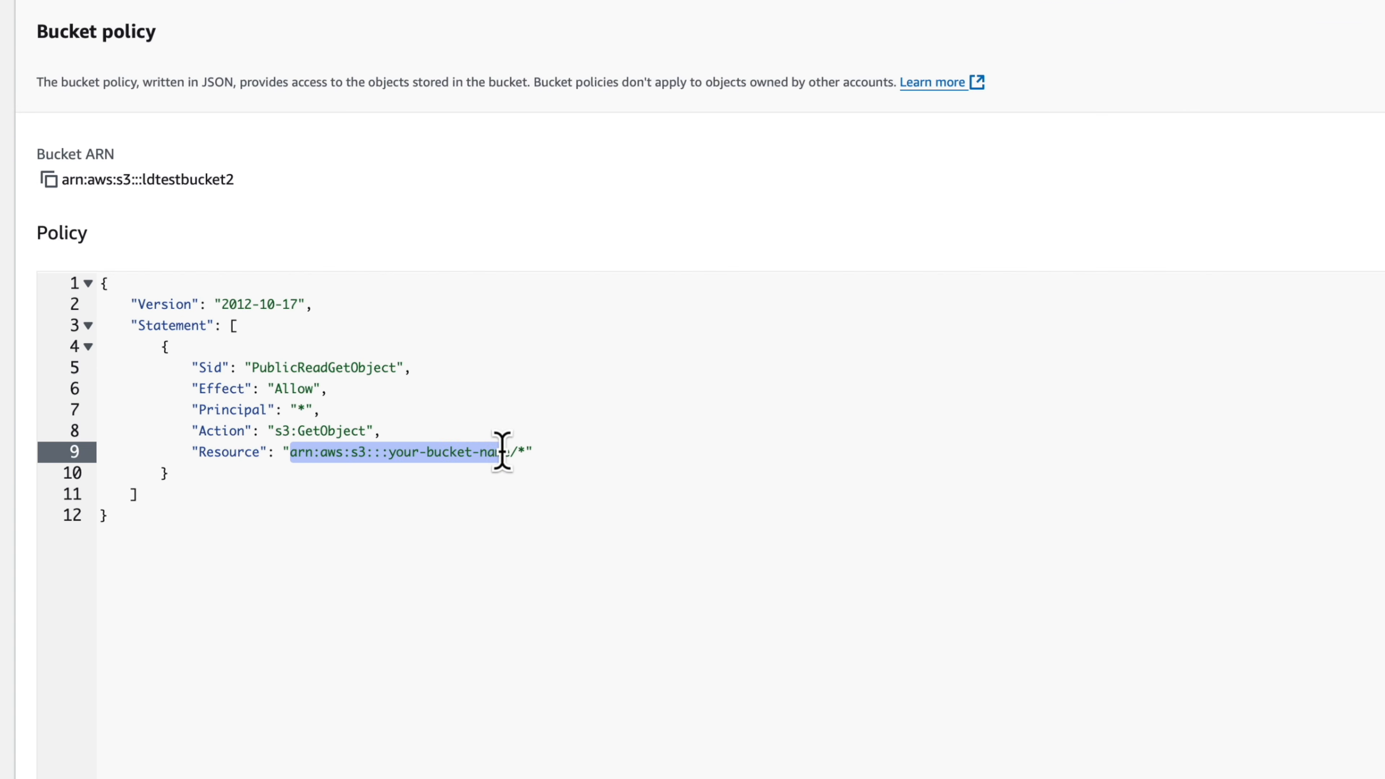
drag(502, 452, 507, 452)
click(504, 457)
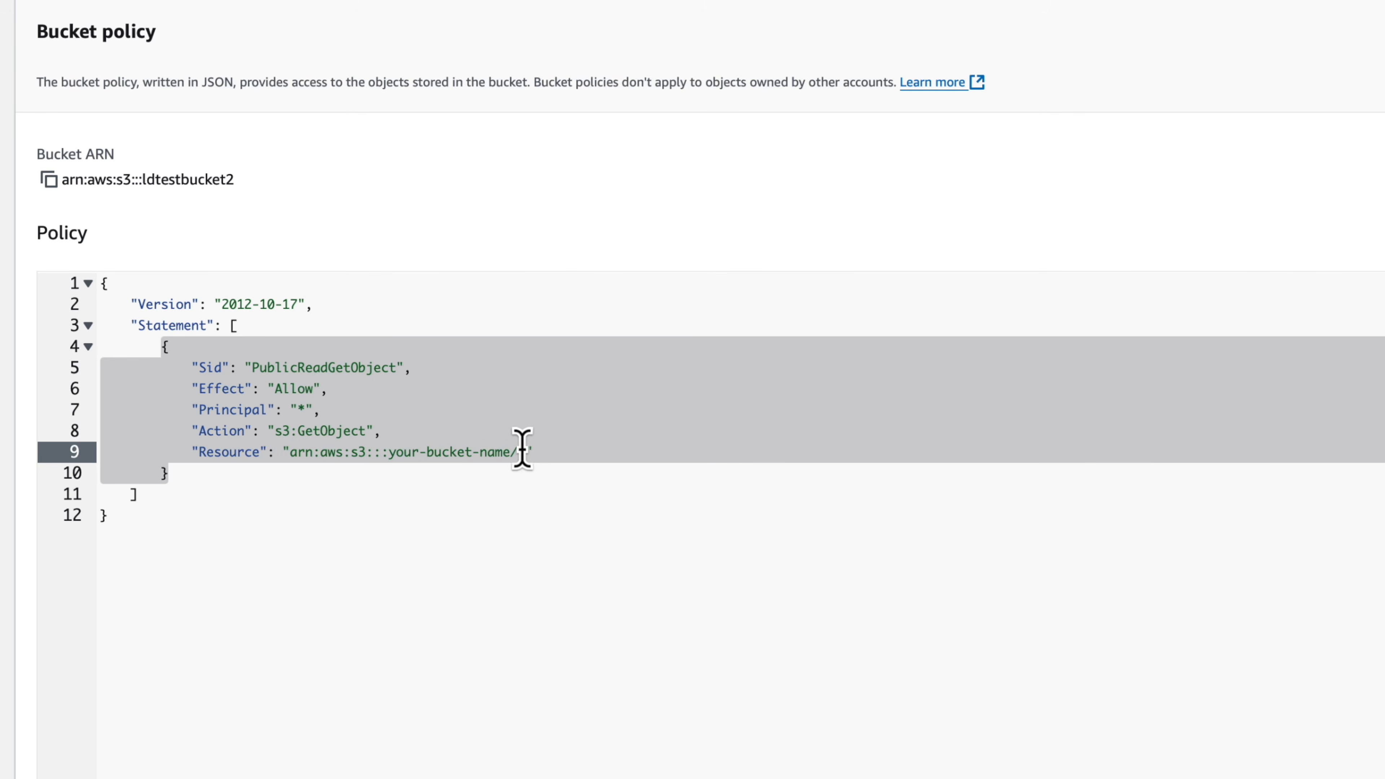
click(403, 471)
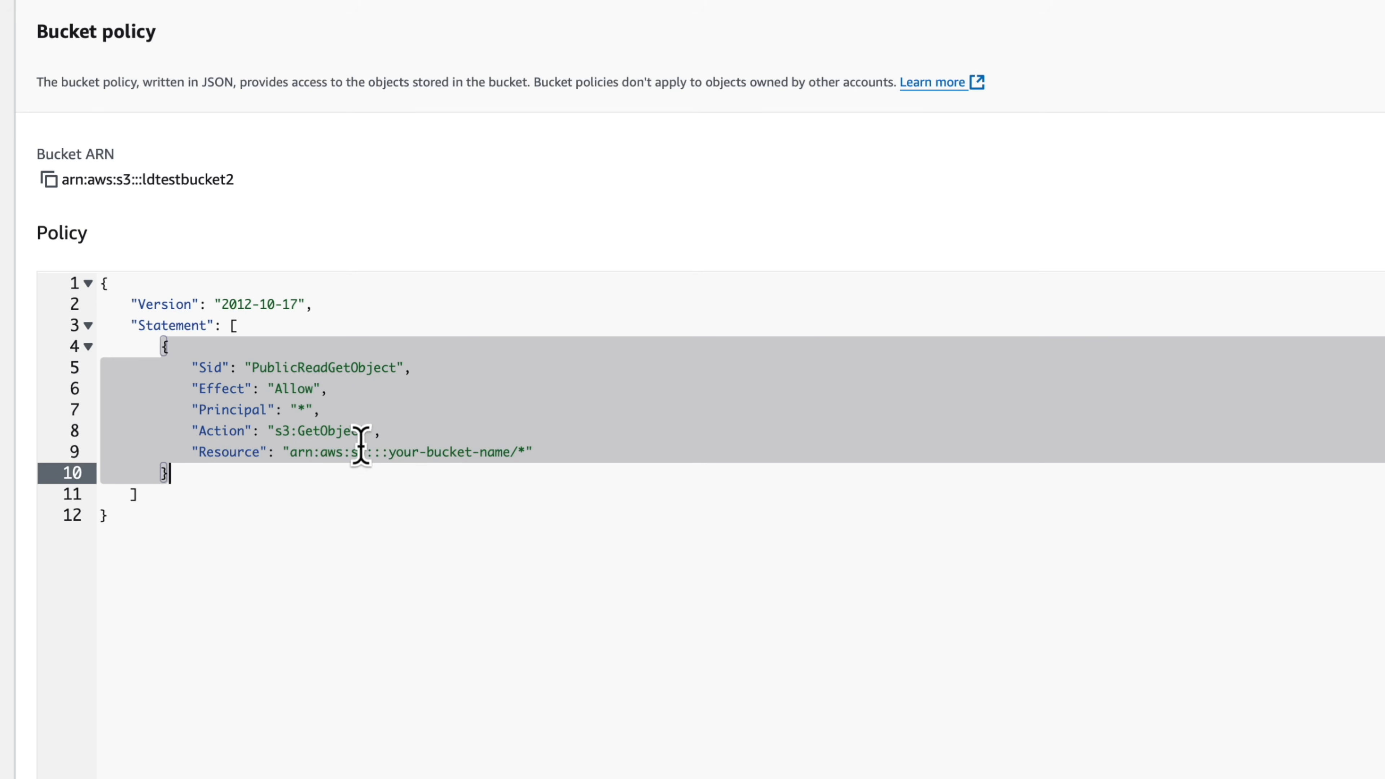
Step: Replace the placeholder ARN in the policy's Resource with the bucket ARN arn:aws:s3:::ldtestbucket2, keeping the trailing /*, and save the policy
click(49, 180)
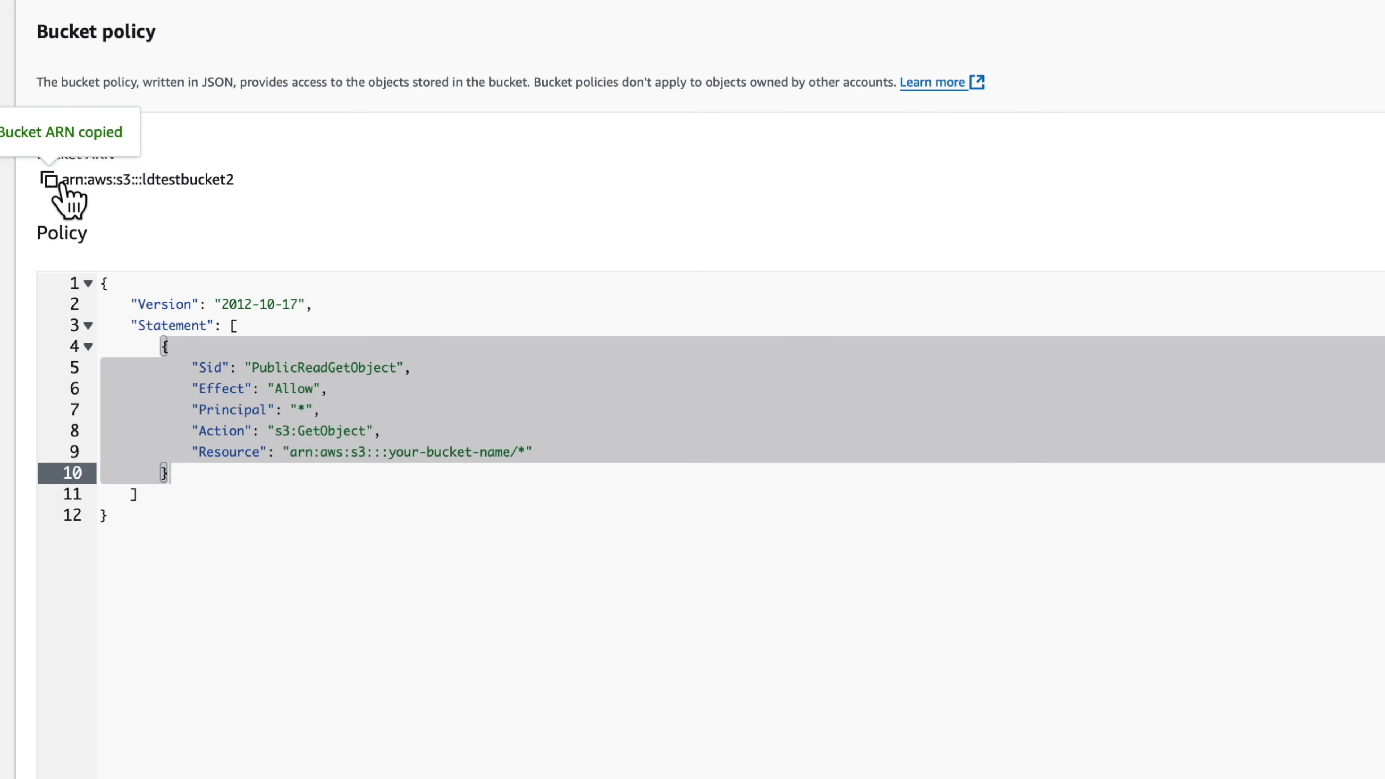
click(297, 451)
drag(283, 453, 510, 452)
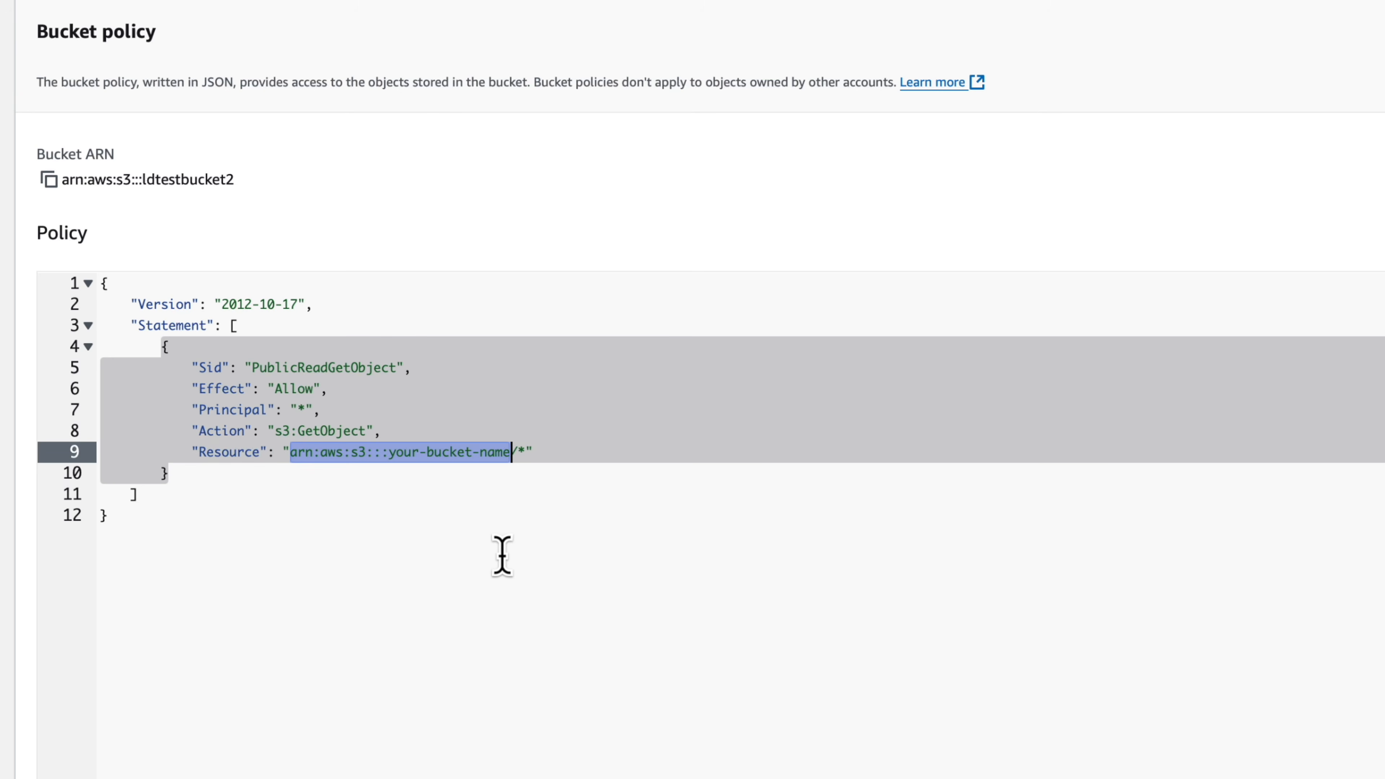
key(super+v)
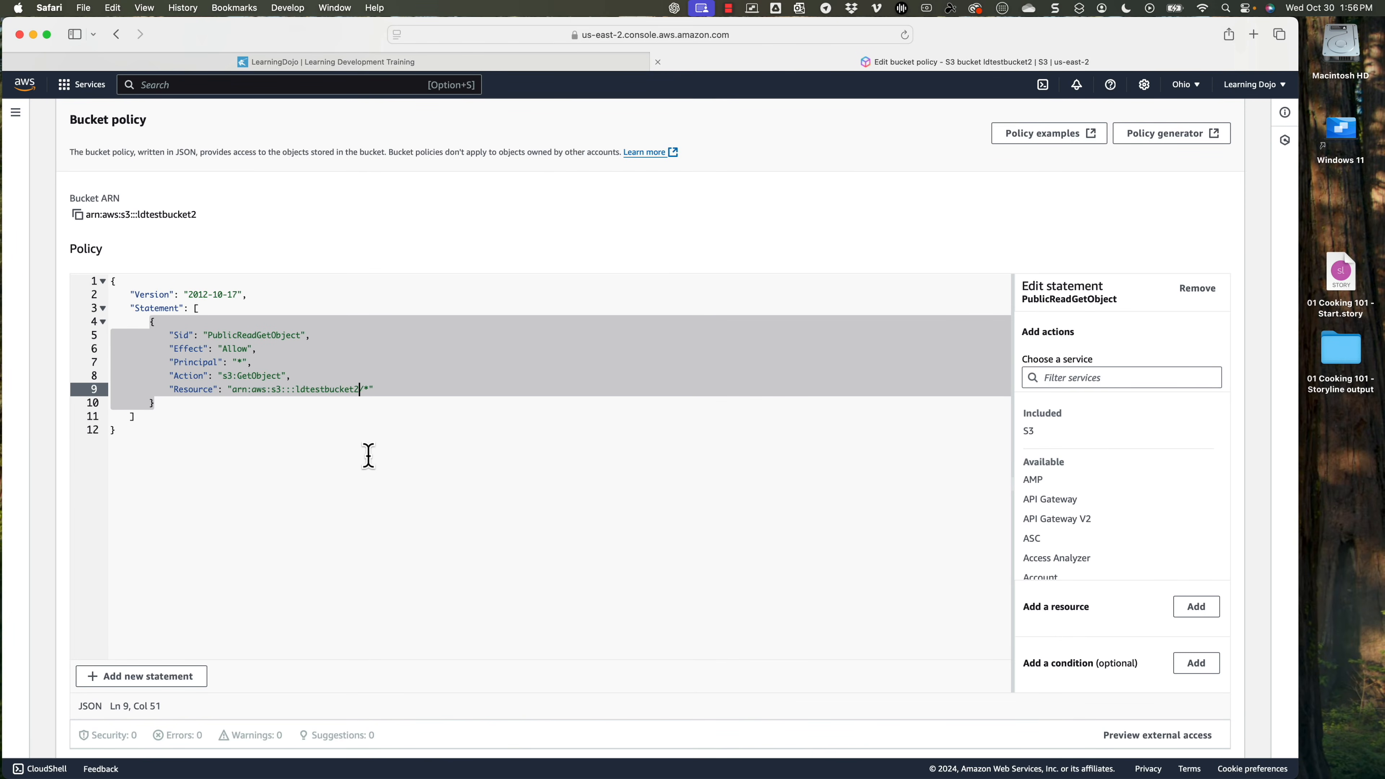
scroll(445, 548, down, 2)
click(1170, 736)
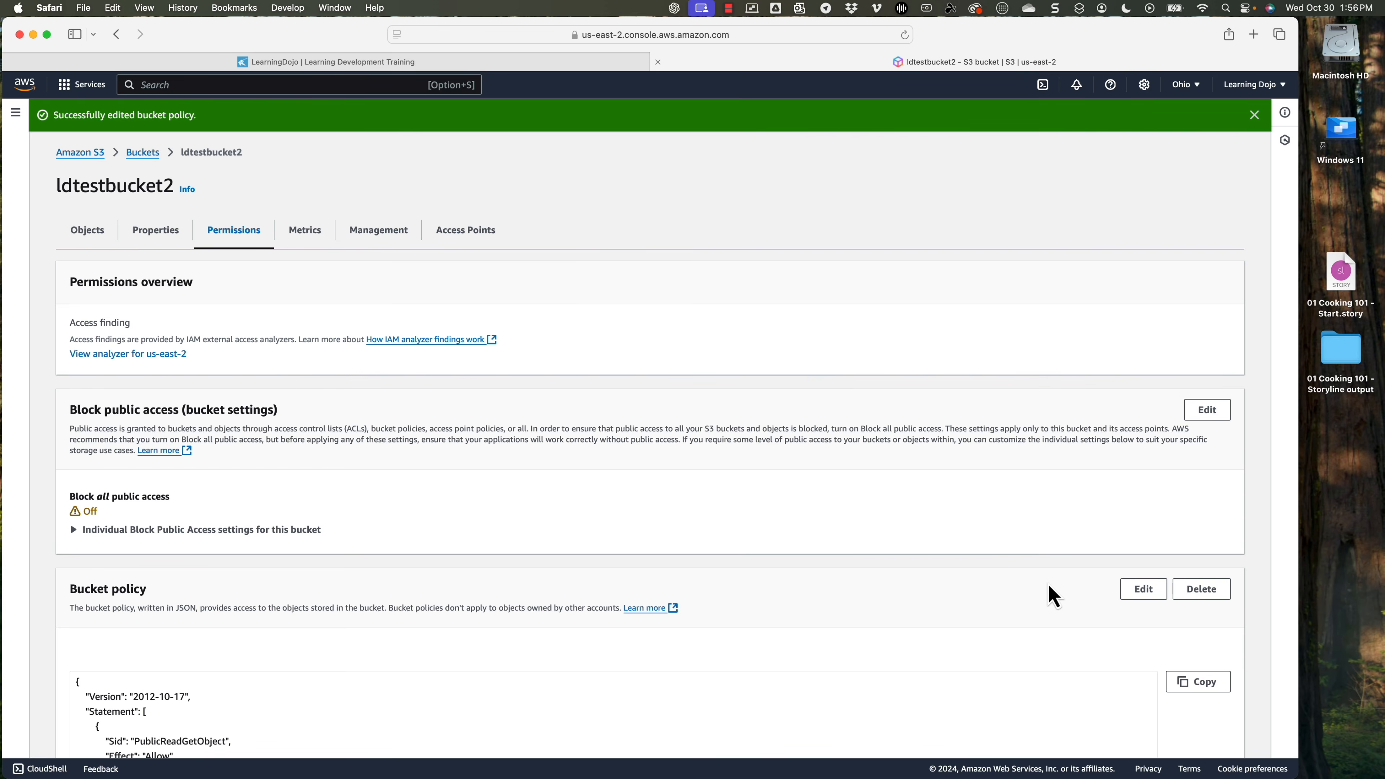
Step: Open the objects list of ldtestbucket2 and briefly check the published course in Articulate Storyline before returning to the browser
click(87, 230)
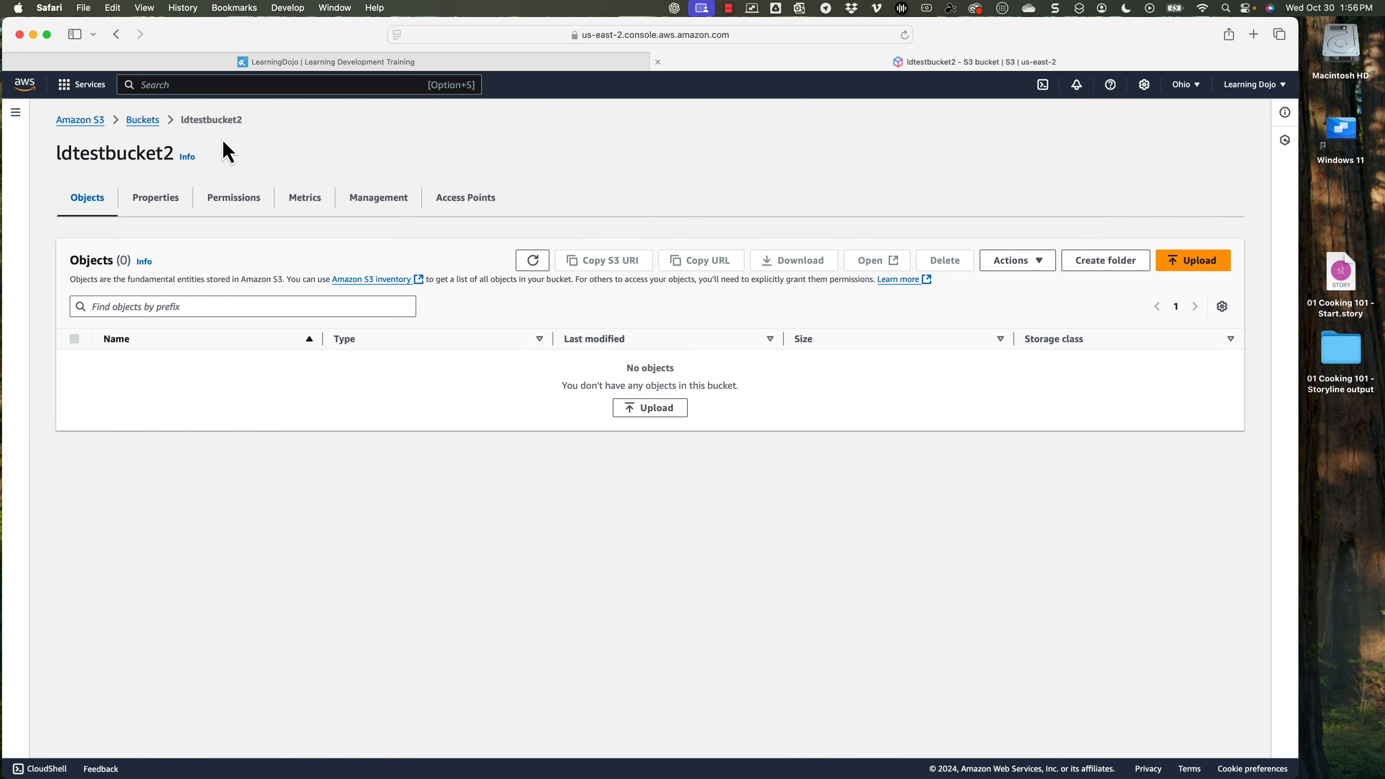
key(ctrl+Right)
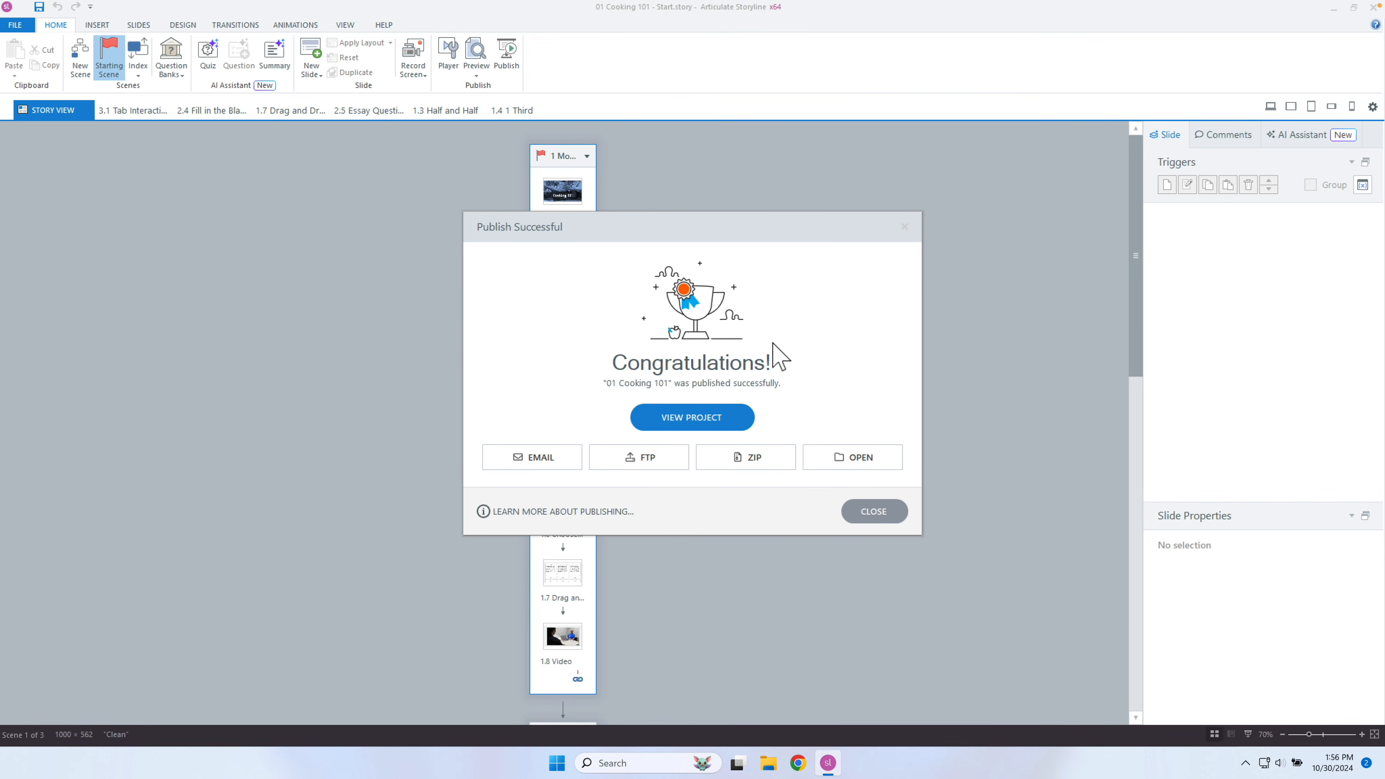
key(ctrl+Left)
Step: Rename the desktop folder "01 Cooking 101 - Storyline output" as cooking101
click(1346, 345)
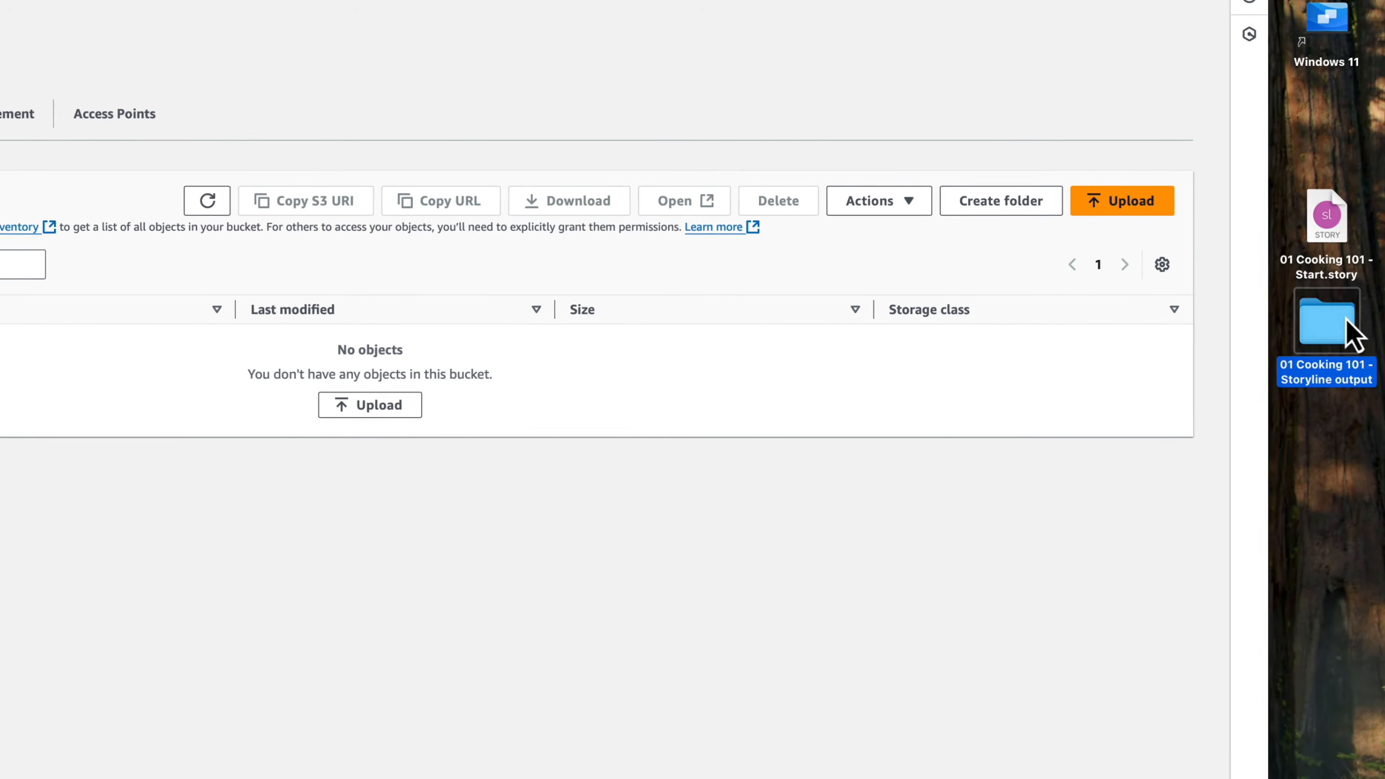
key(Return)
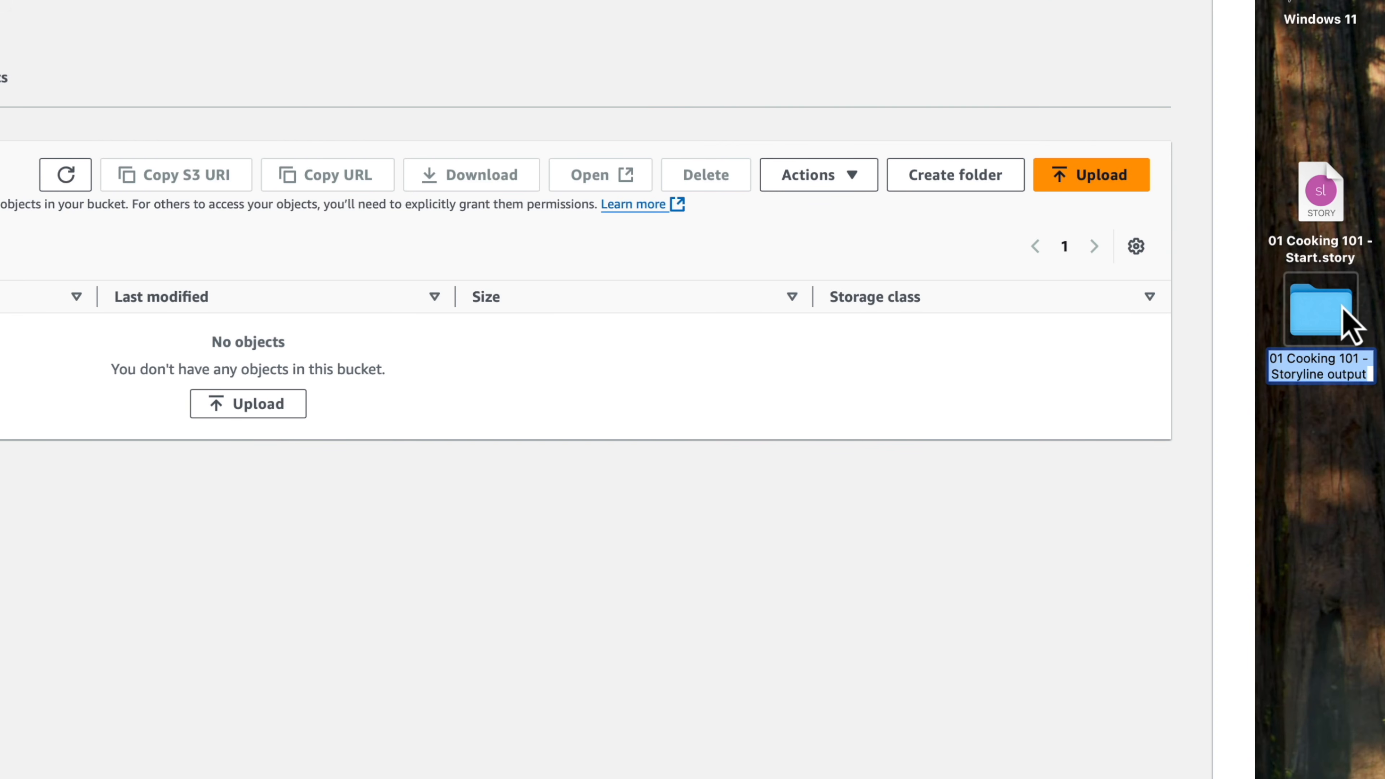
text(co)
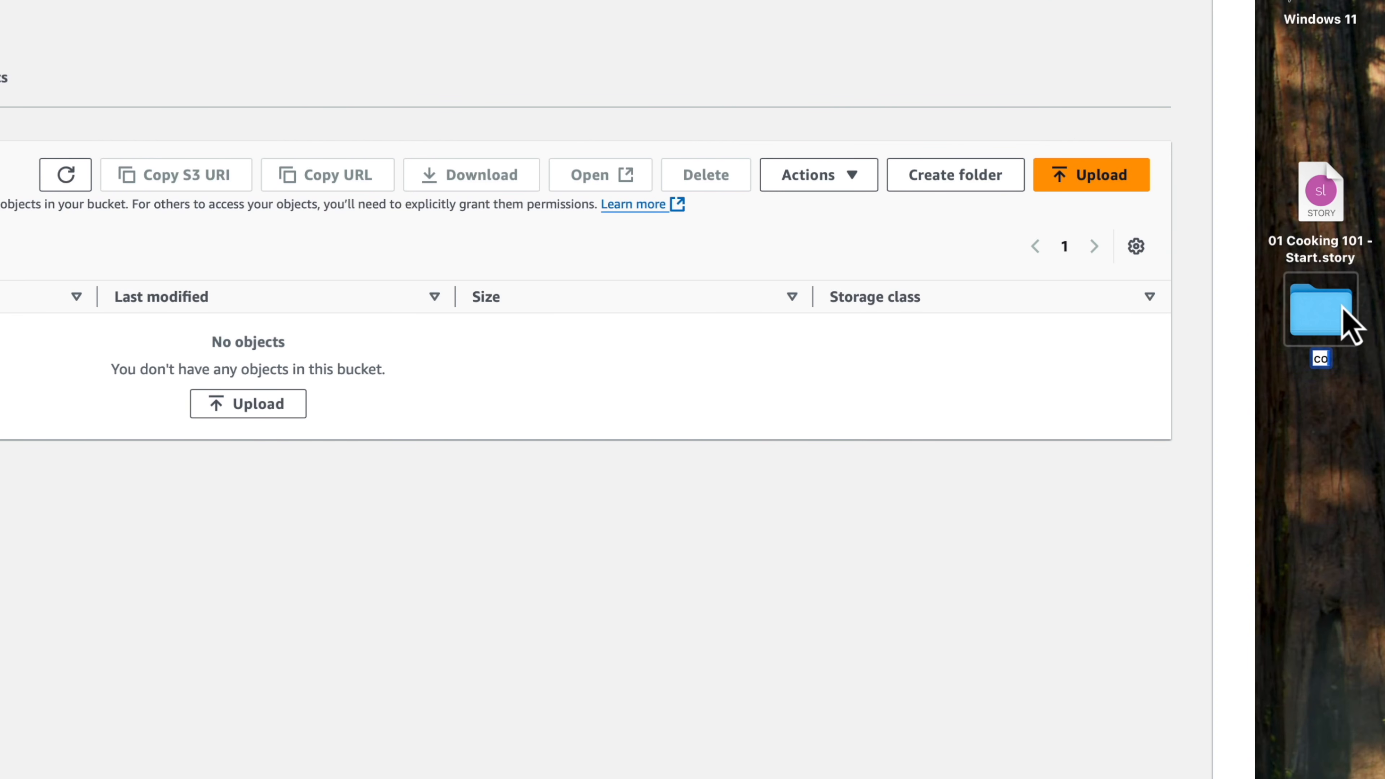
text(oking101)
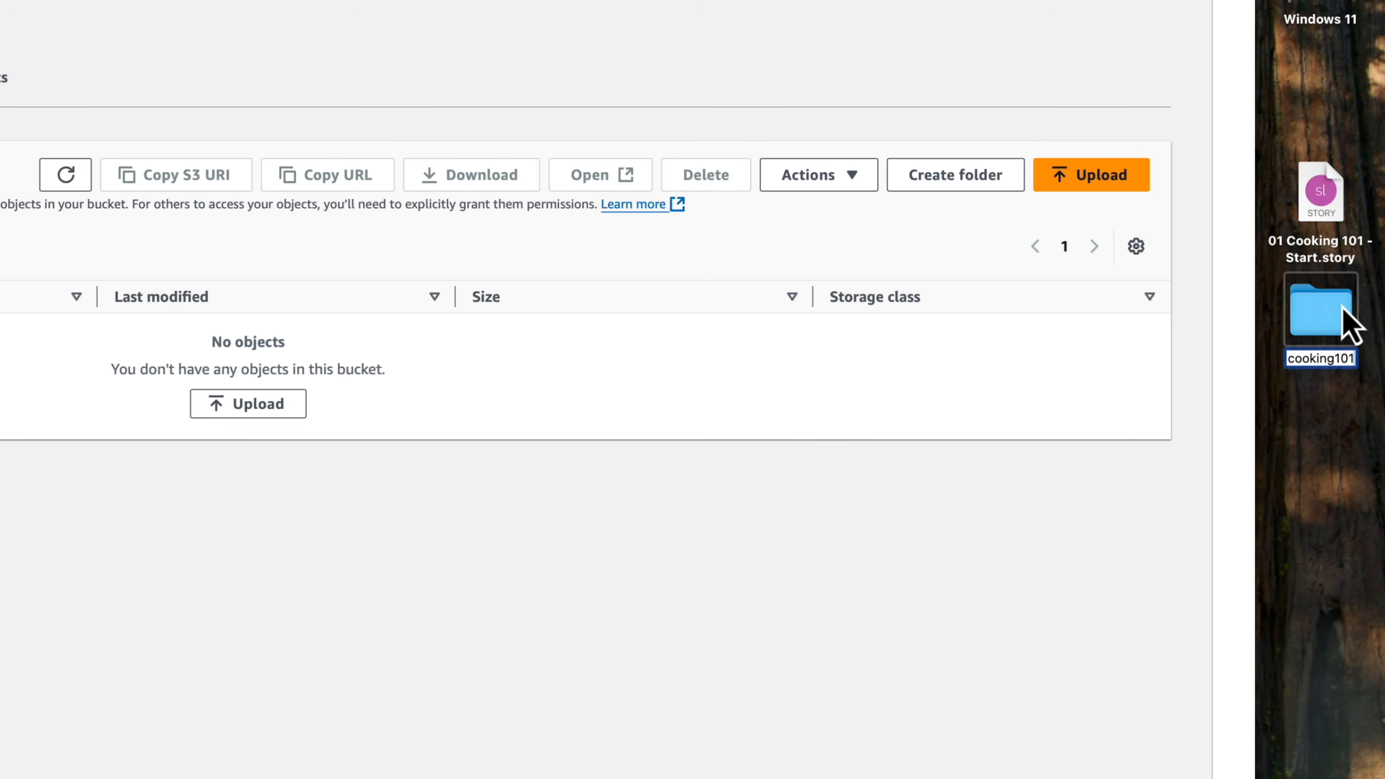
key(Return)
Step: Upload the cooking101 folder from the desktop to ldtestbucket2 and close the upload status page
drag(1361, 328, 789, 416)
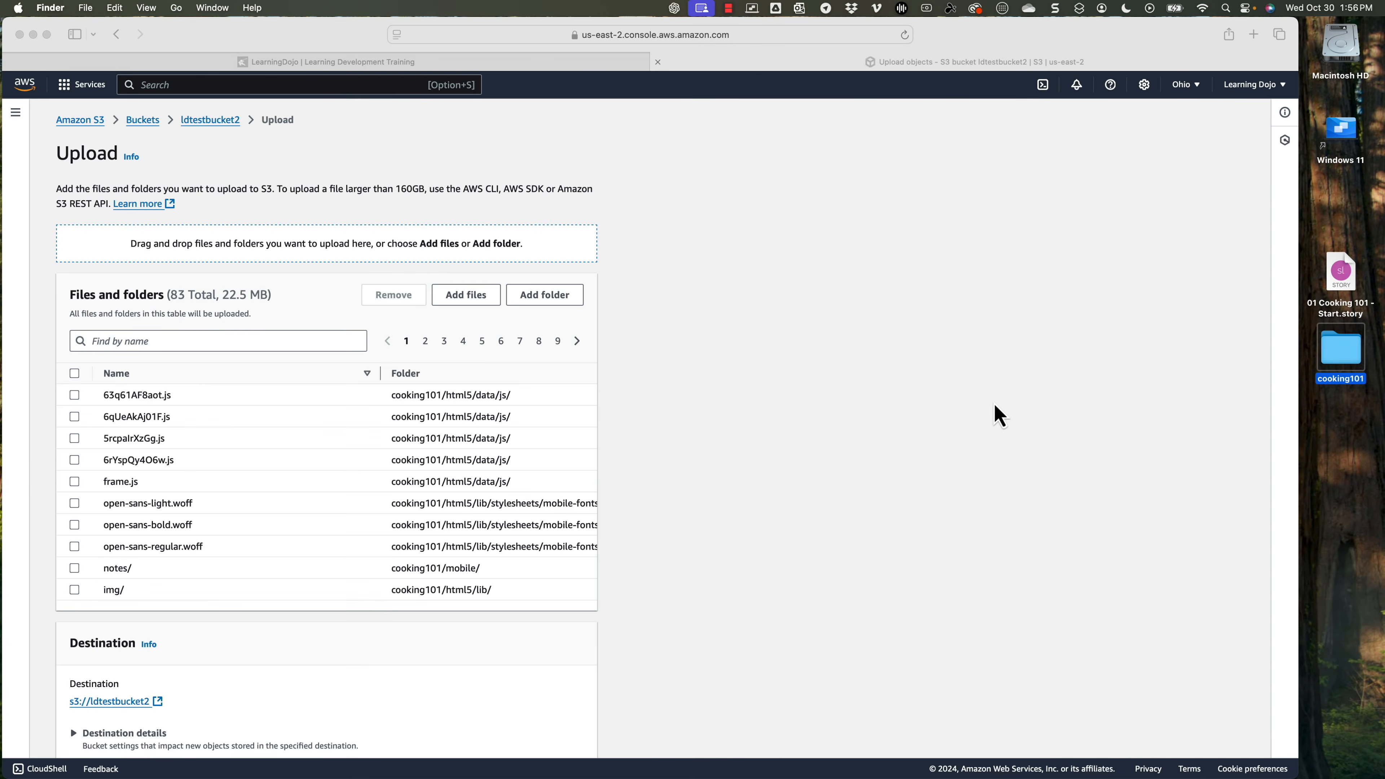
scroll(999, 417, down, 5)
click(584, 737)
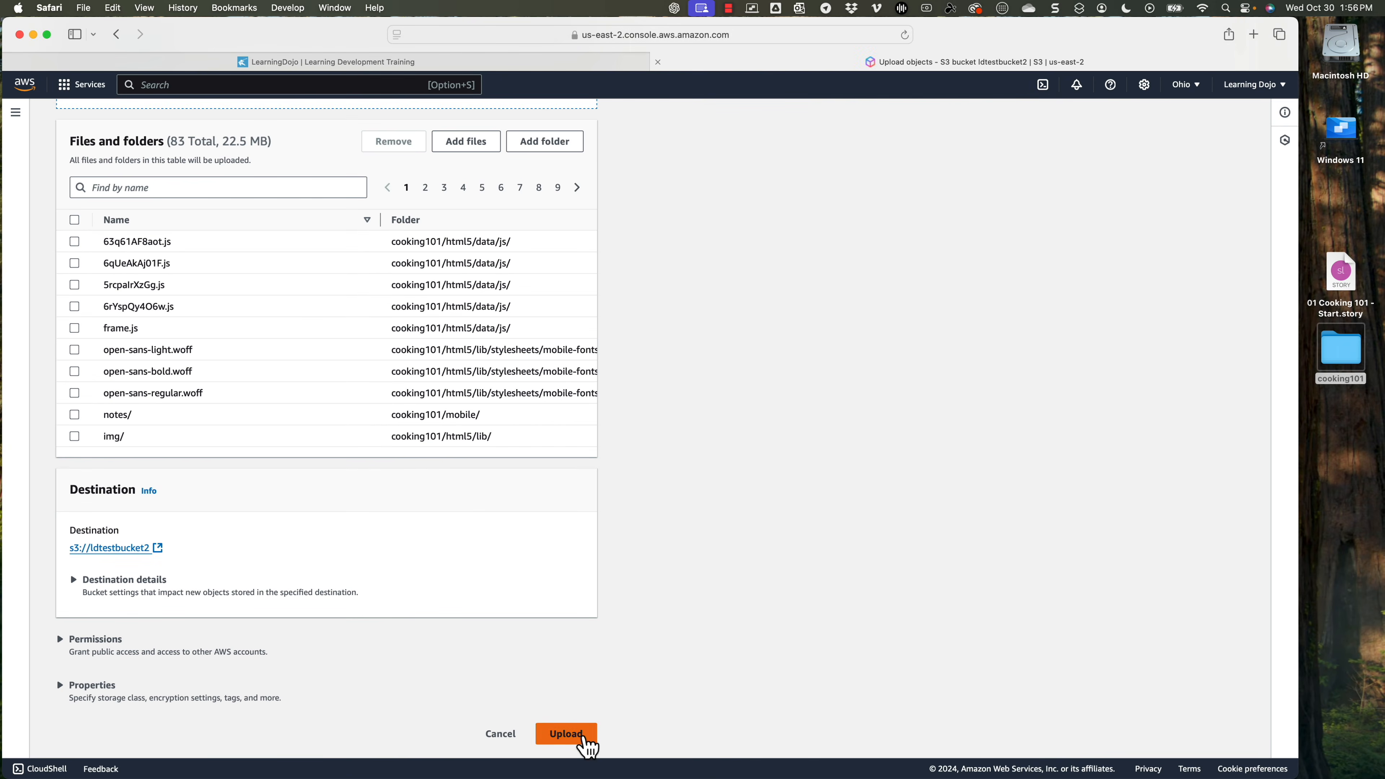
click(583, 736)
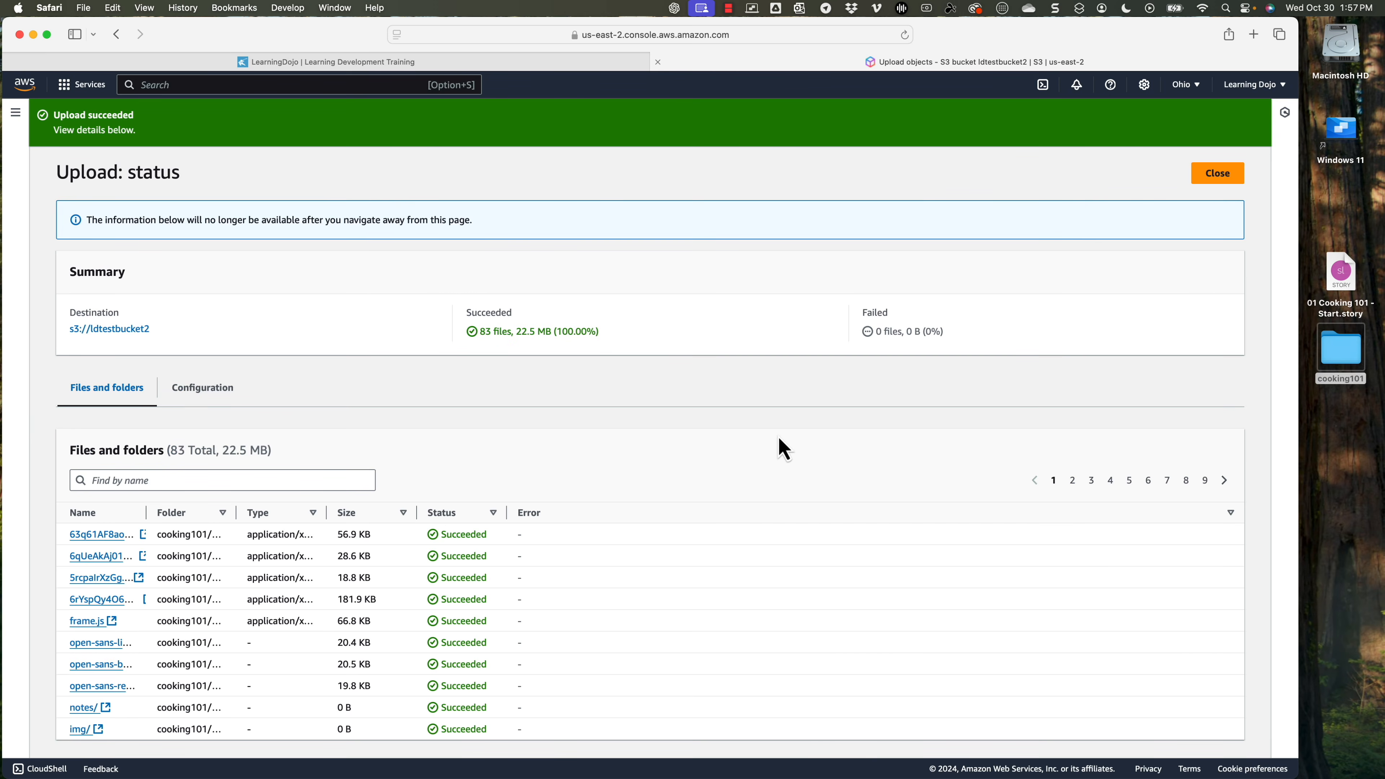
click(1213, 176)
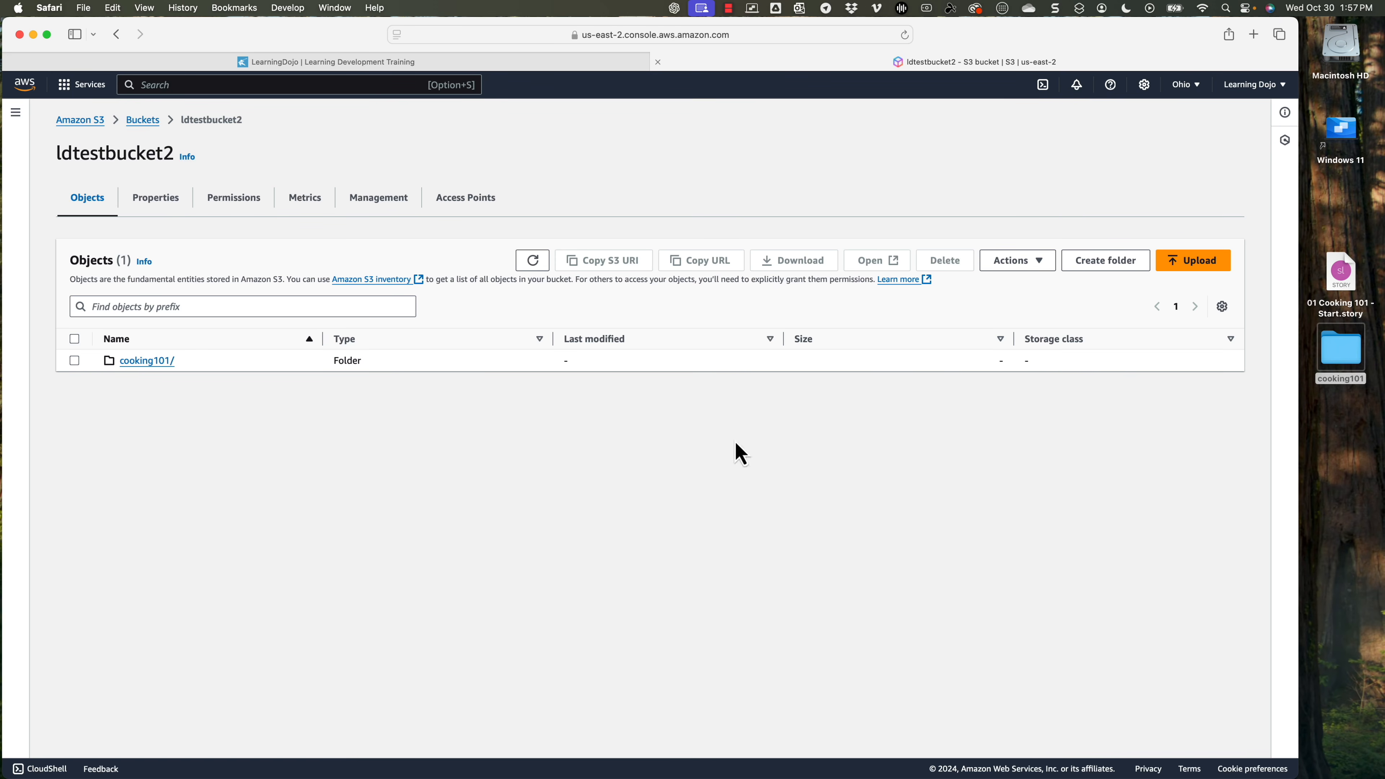
Step: Open story.html in the bucket's cooking101 folder and copy its object URL
mouse_move(1351, 360)
mouse_down()
mouse_move(874, 472)
mouse_move(1357, 354)
mouse_up()
click(167, 362)
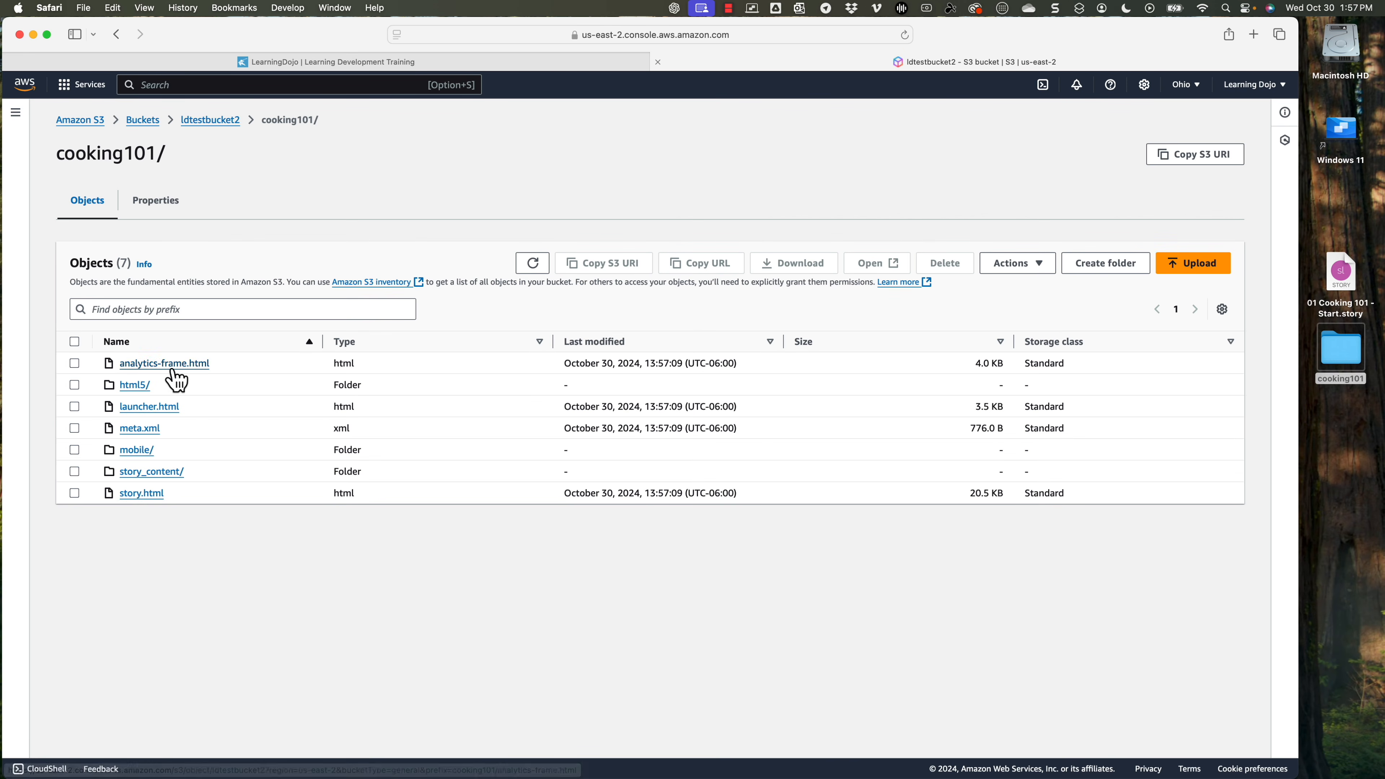
click(140, 493)
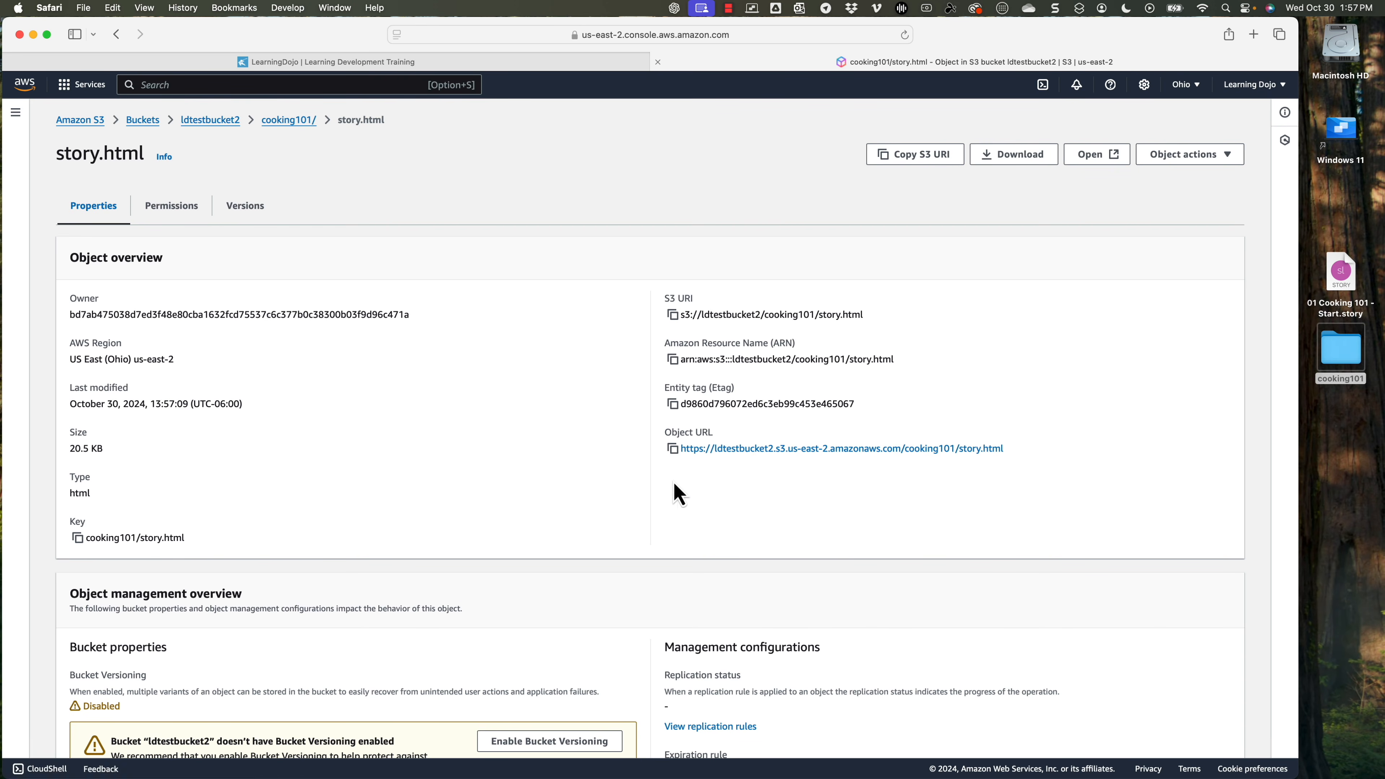
click(673, 448)
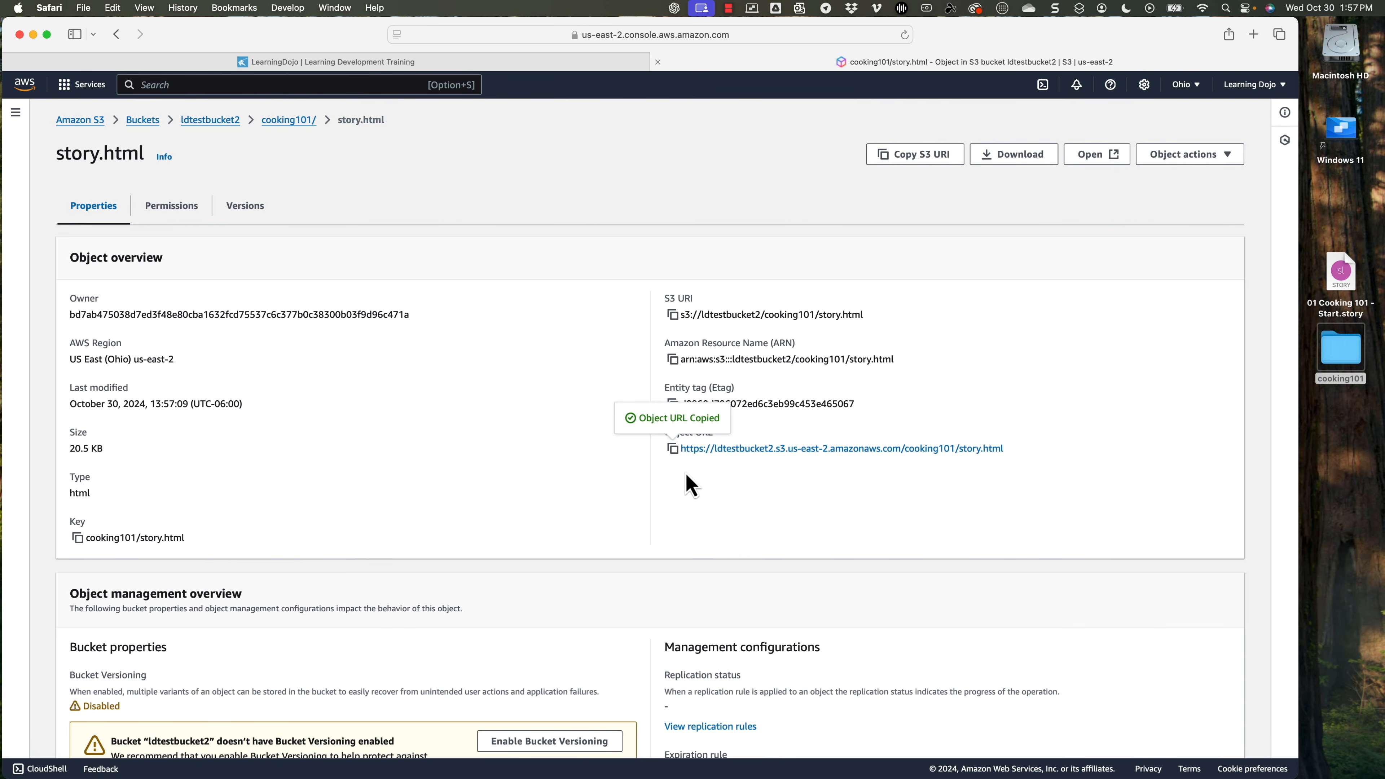
Step: Load the copied story.html object URL in a new browser tab and inspect its full address
key(super+t)
key(super+v)
key(Return)
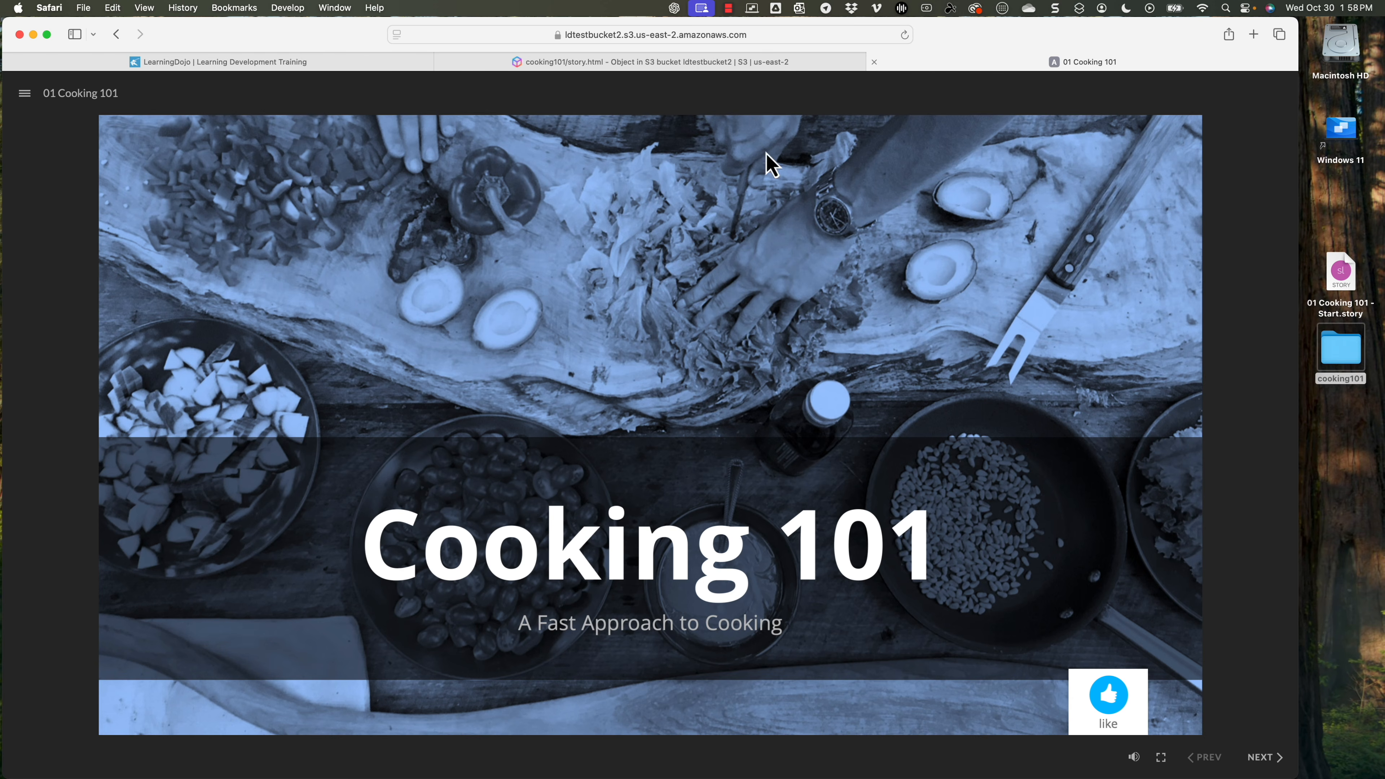
click(824, 36)
click(1034, 255)
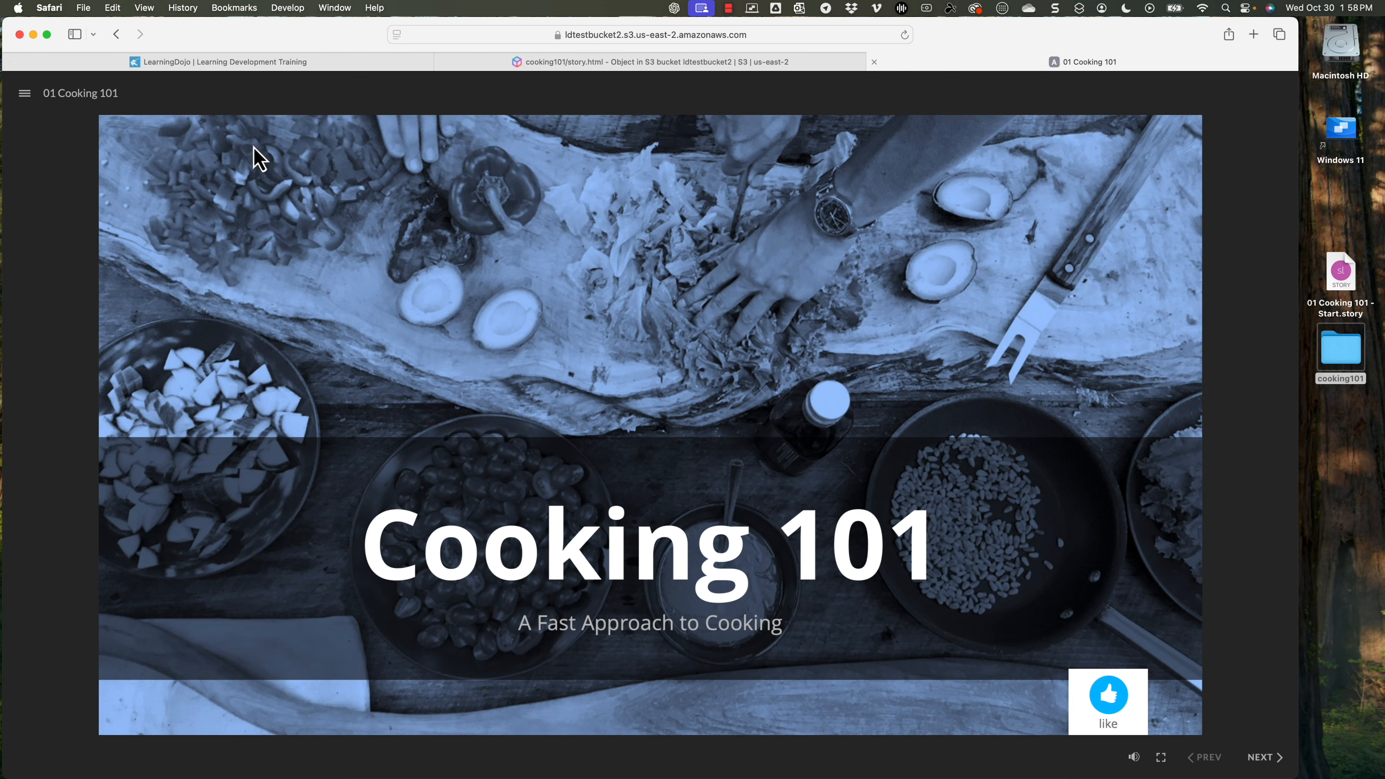
Step: Look through the Storyline templates on the LearningDojo website and open its list of courses
click(278, 62)
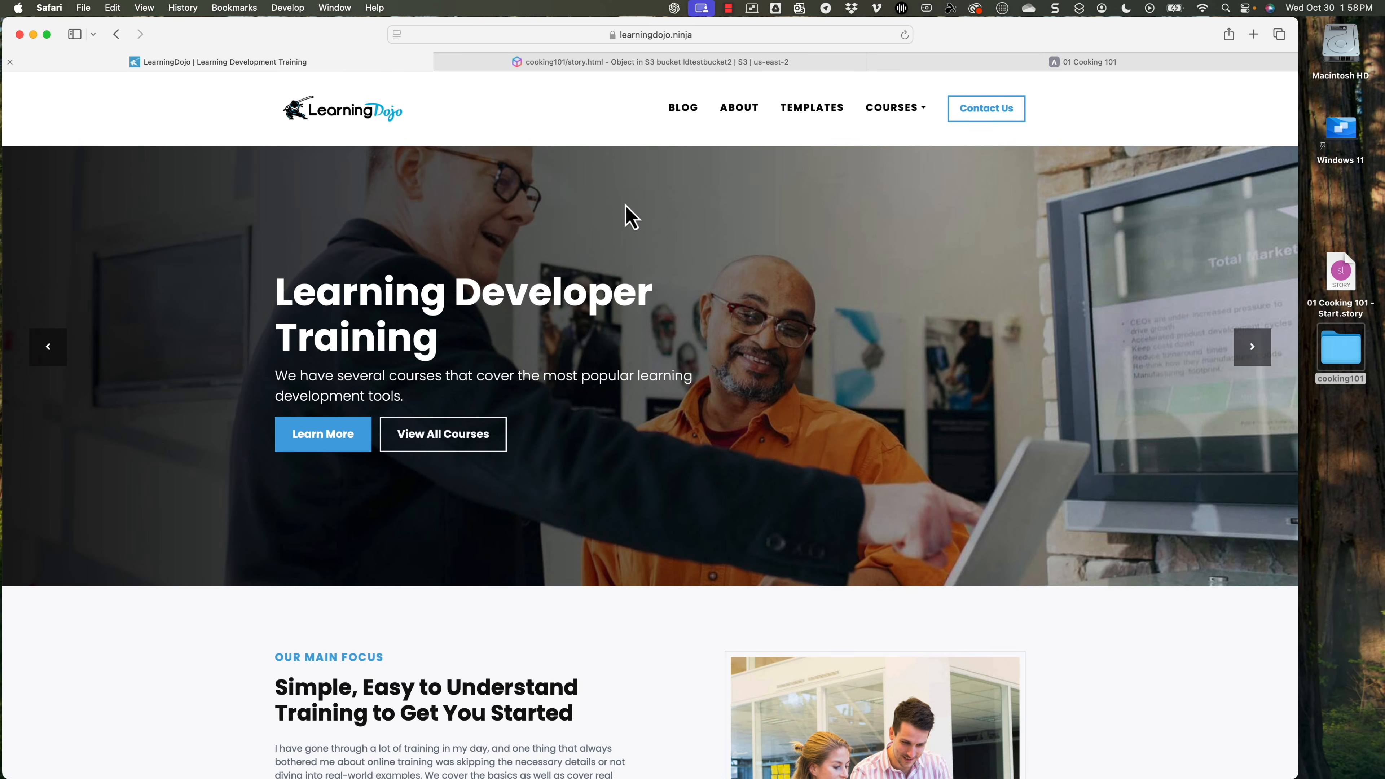
click(684, 111)
click(811, 112)
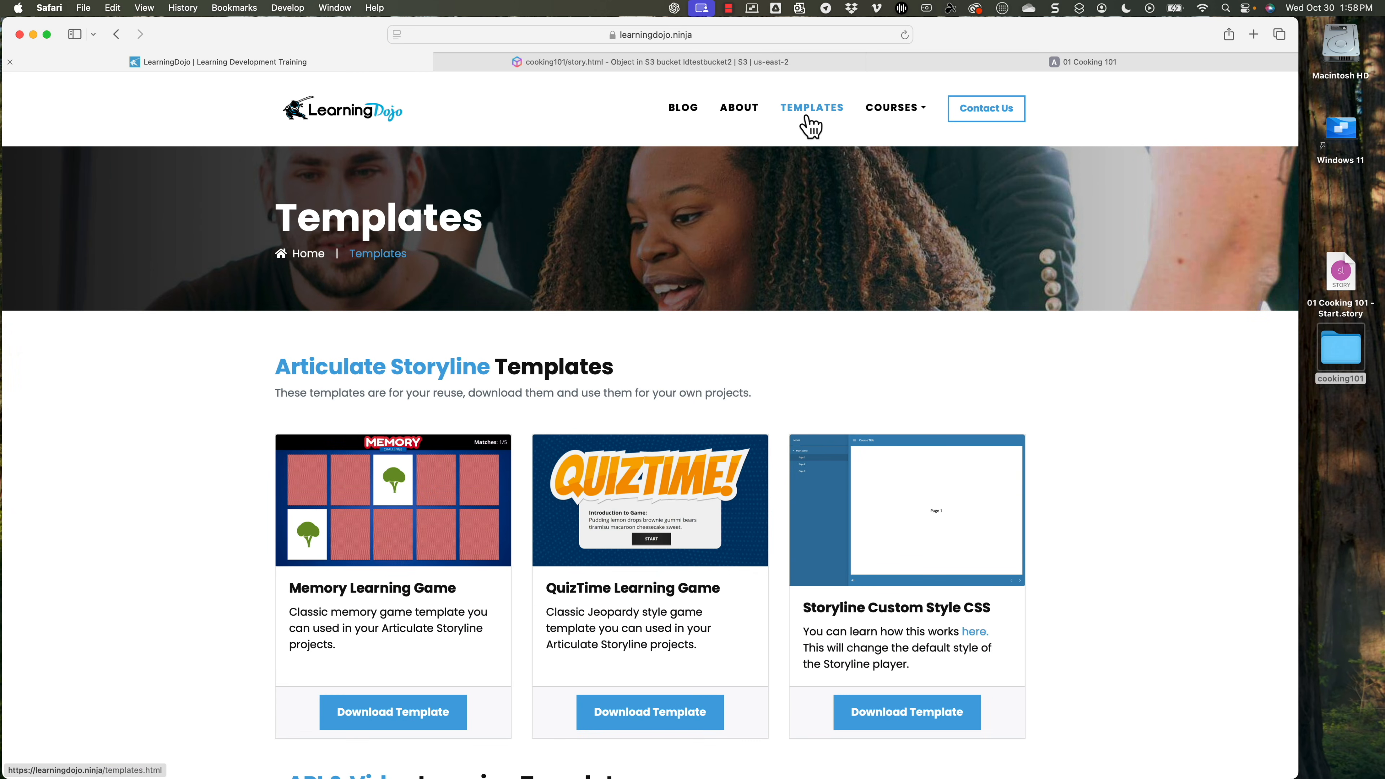
scroll(804, 122, down, 5)
scroll(804, 122, up, 5)
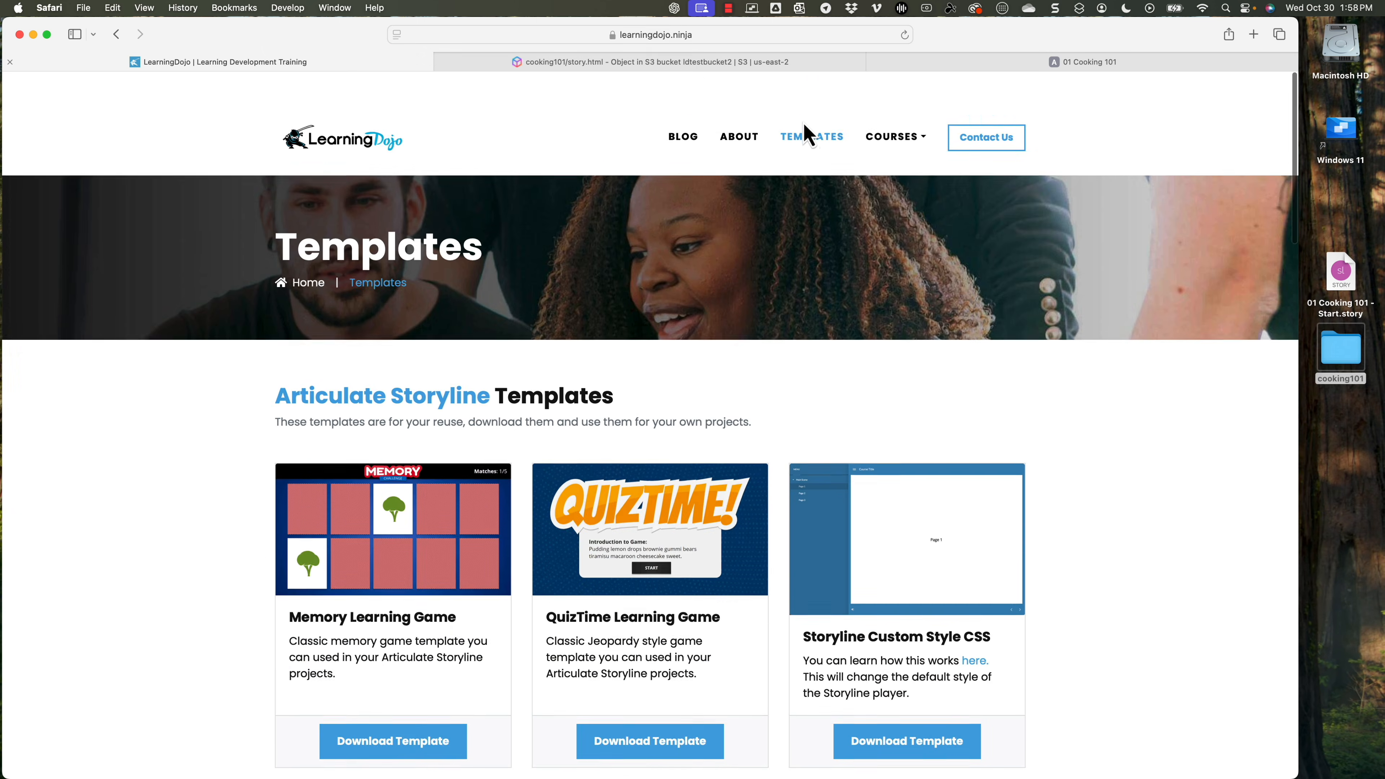
mouse_move(902, 112)
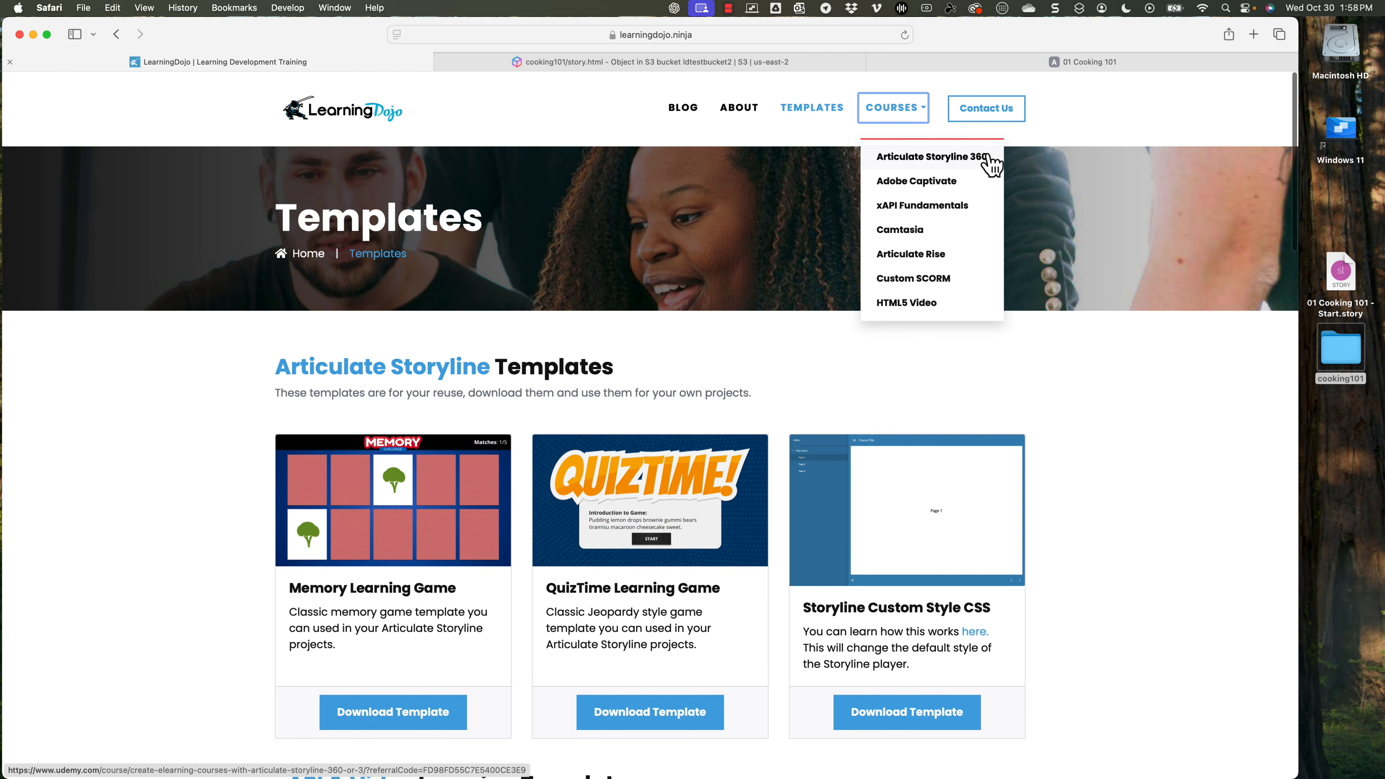